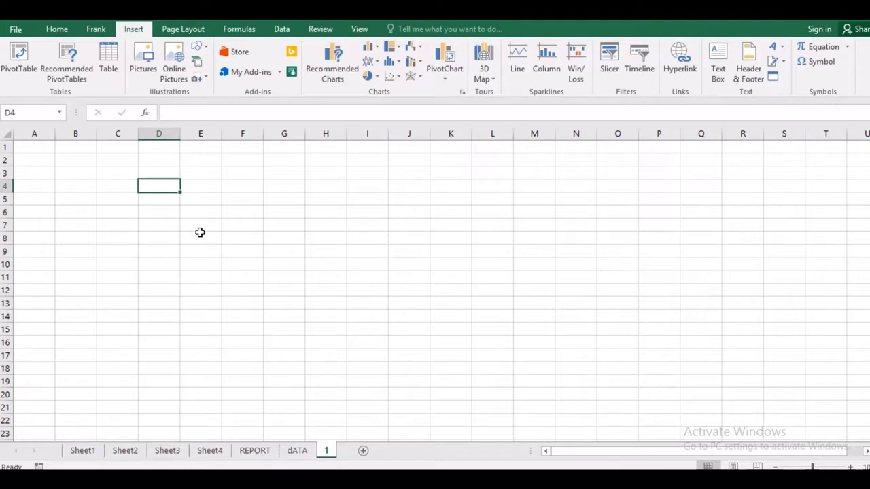
- Click through cells D3, E7, D5 and E3 on the empty sheet 1
{"action": "left_click", "coordinate": [148, 207]}
{"action": "left_click", "coordinate": [156, 172]}
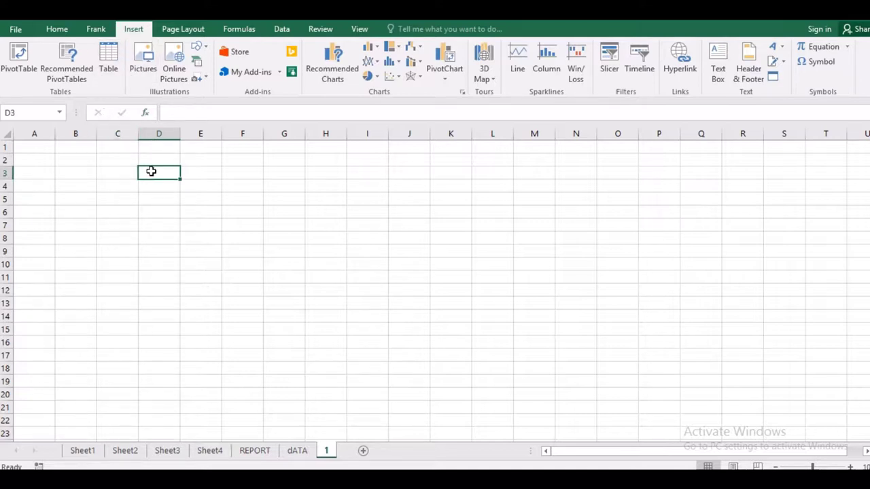
{"action": "left_click", "coordinate": [187, 225]}
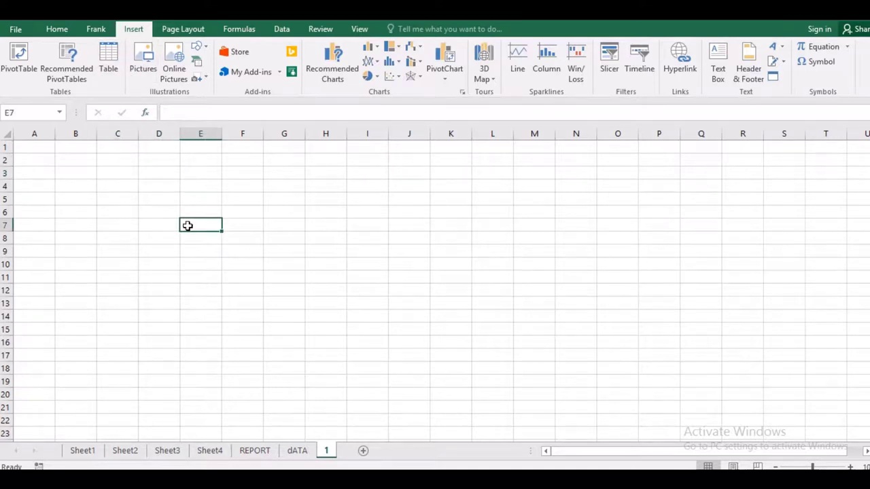
{"action": "left_click", "coordinate": [165, 199]}
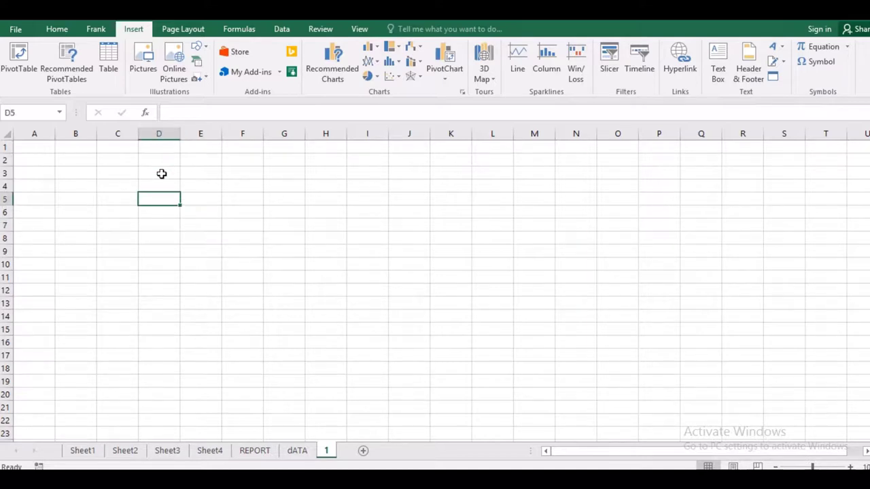
{"action": "left_click", "coordinate": [161, 174]}
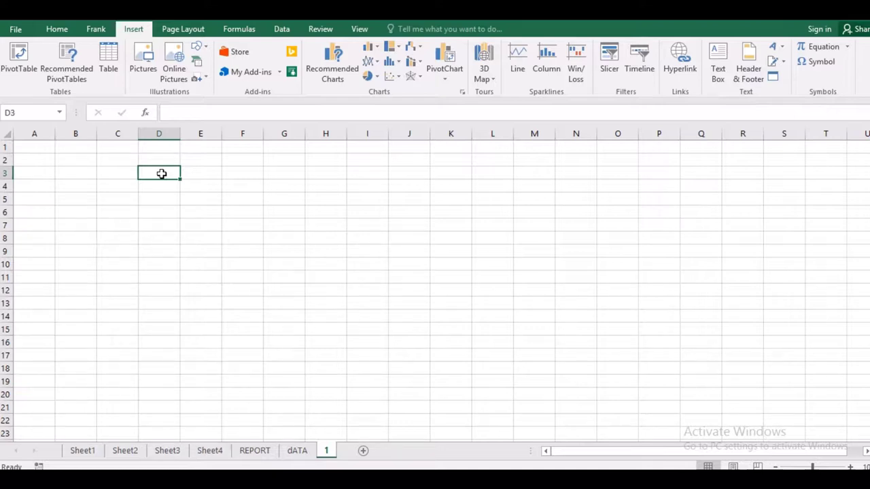
{"action": "left_click", "coordinate": [186, 174]}
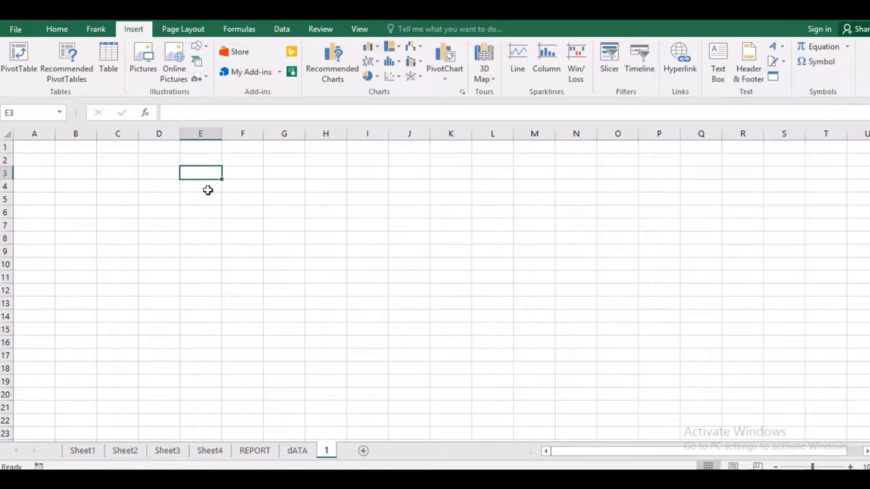
{"action": "left_click", "coordinate": [200, 197]}
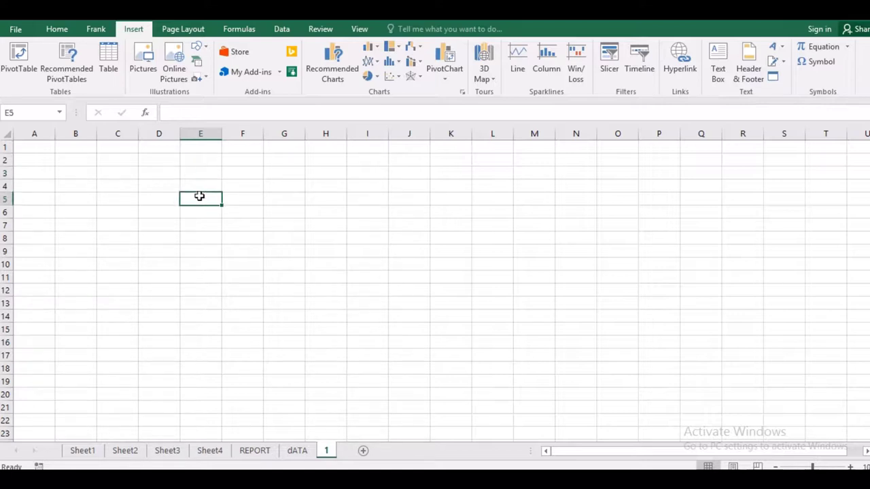
{"action": "left_click", "coordinate": [177, 174]}
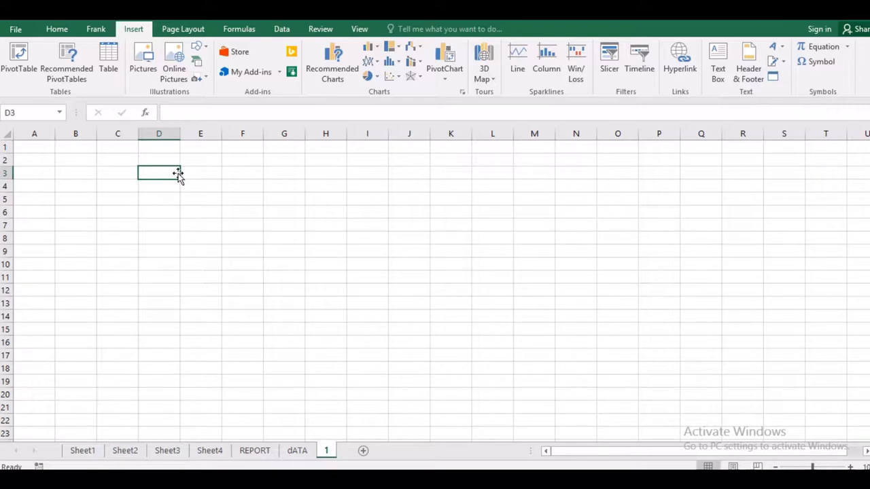
- Select the range D3:M20 for the table after two trial drag selections
{"action": "mouse_move", "coordinate": [214, 190]}
{"action": "left_mouse_down"}
{"action": "mouse_move", "coordinate": [448, 270]}
{"action": "mouse_move", "coordinate": [351, 328]}
{"action": "left_mouse_up"}
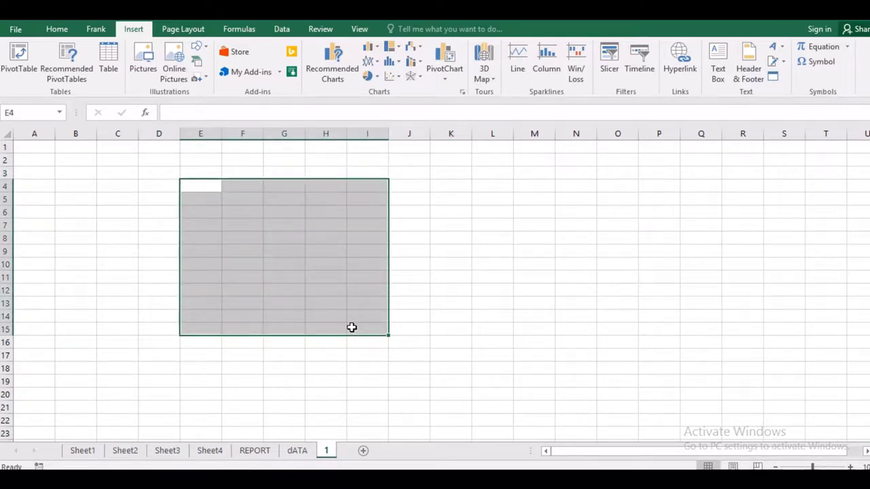
{"action": "left_click", "coordinate": [174, 239]}
{"action": "left_click", "coordinate": [144, 183]}
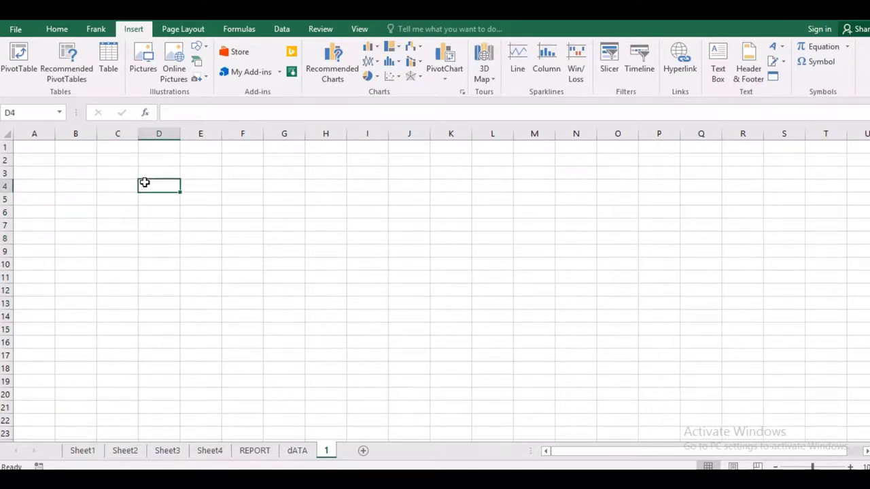
{"action": "left_click", "coordinate": [118, 165]}
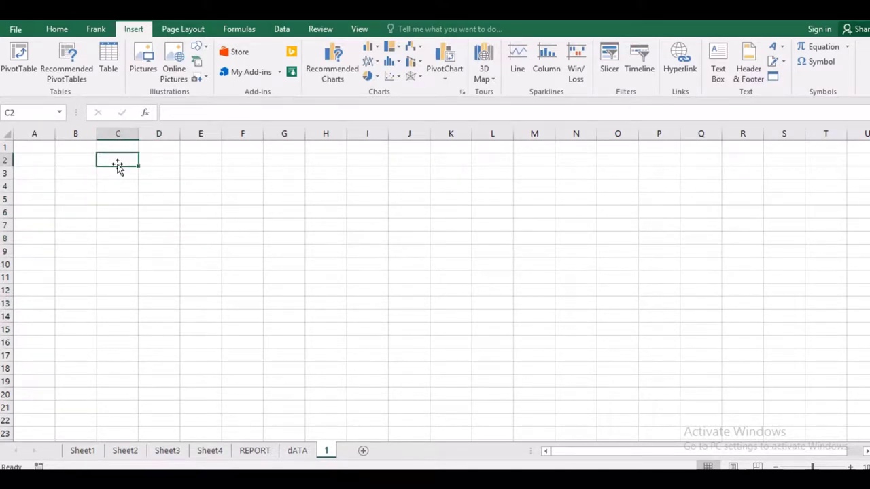
{"action": "left_click", "coordinate": [143, 182]}
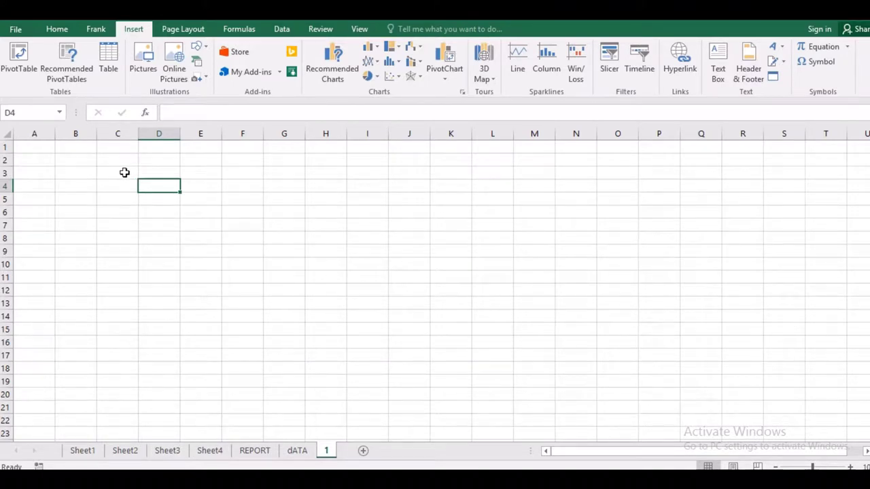
{"action": "mouse_move", "coordinate": [124, 173]}
{"action": "left_mouse_down"}
{"action": "mouse_move", "coordinate": [194, 222]}
{"action": "mouse_move", "coordinate": [578, 361]}
{"action": "mouse_move", "coordinate": [649, 400]}
{"action": "left_mouse_up"}
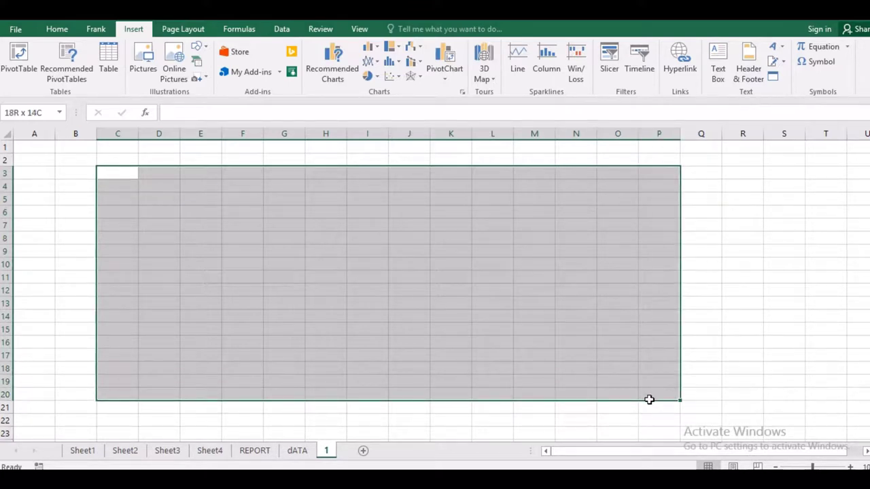
{"action": "left_click", "coordinate": [508, 208]}
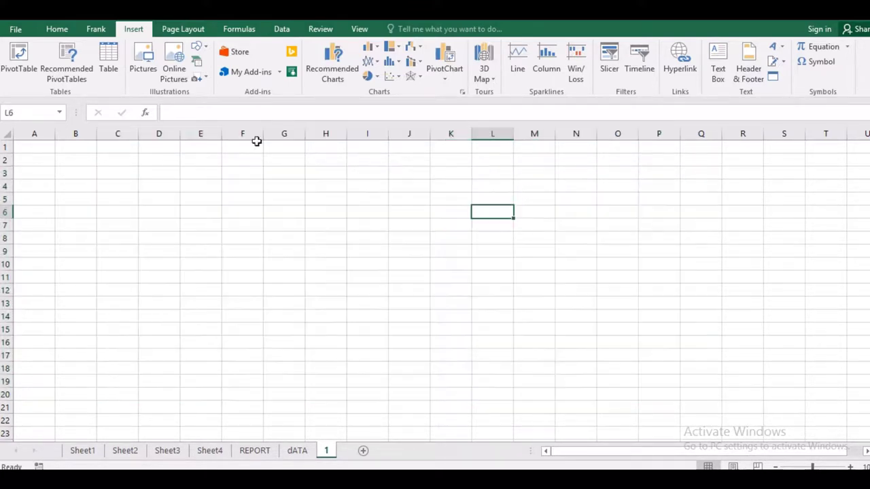
{"action": "mouse_move", "coordinate": [144, 176]}
{"action": "left_mouse_down"}
{"action": "mouse_move", "coordinate": [535, 353]}
{"action": "mouse_move", "coordinate": [538, 394]}
{"action": "left_mouse_up"}
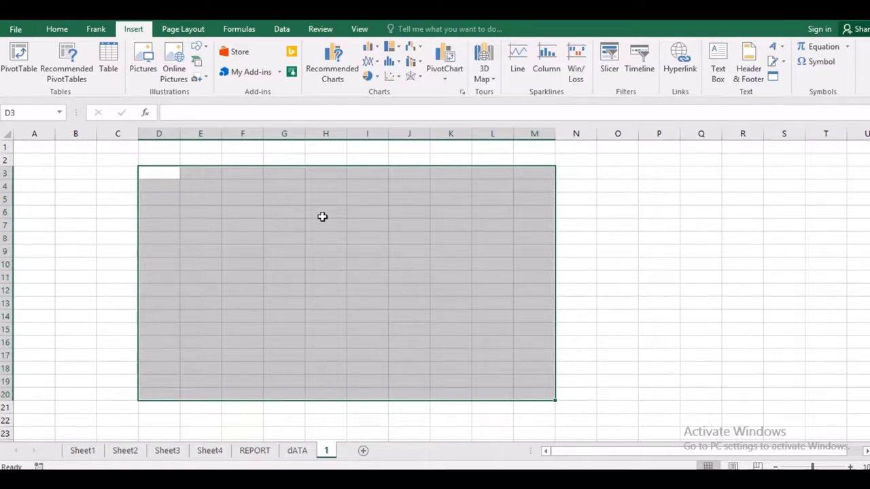
- Set the column width of D through M to 12, then to 15
{"action": "left_click", "coordinate": [57, 29]}
{"action": "left_click", "coordinate": [687, 70]}
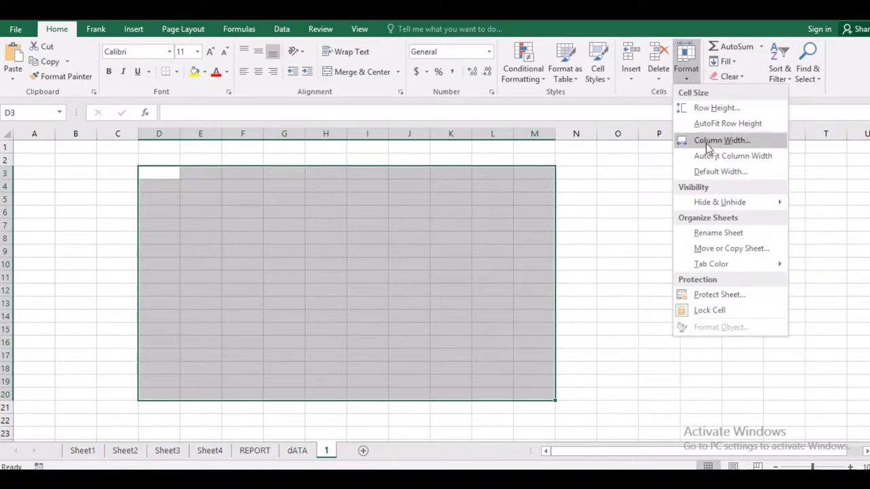
{"action": "left_click", "coordinate": [706, 142]}
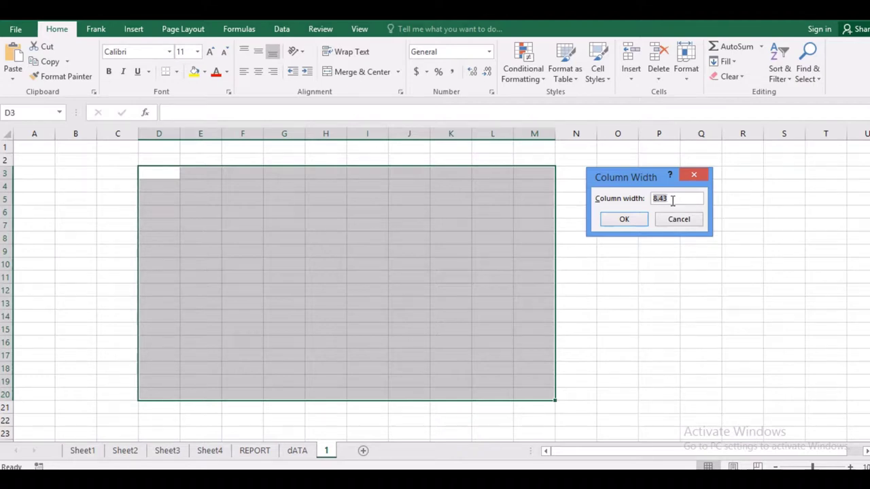
{"action": "key", "text": "BackSpace"}
{"action": "type", "text": "12"}
{"action": "left_click", "coordinate": [622, 219]}
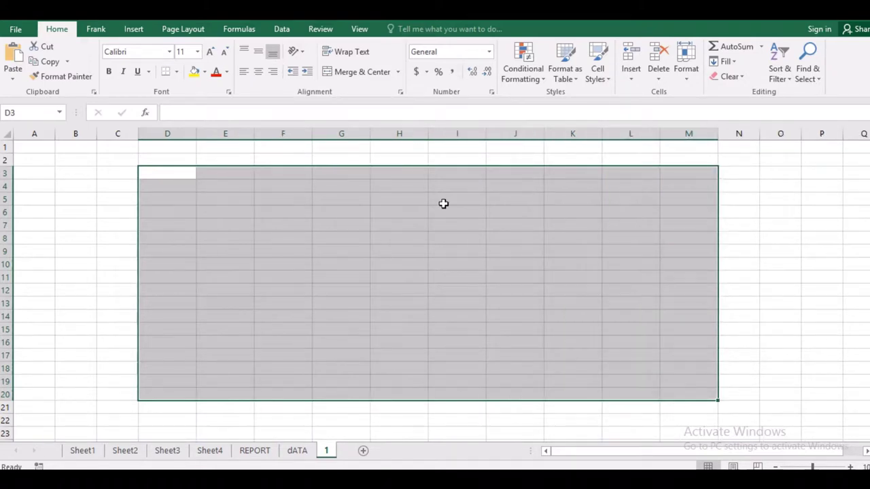
{"action": "left_click", "coordinate": [689, 78]}
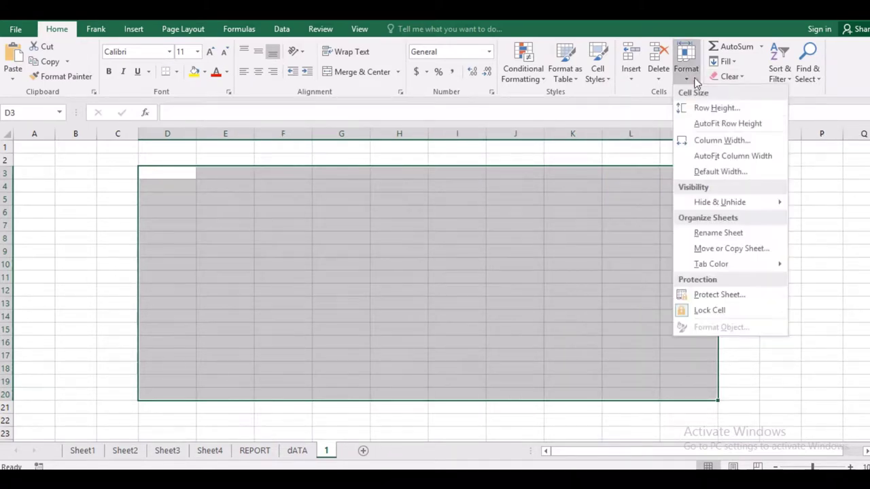
{"action": "left_click", "coordinate": [720, 143]}
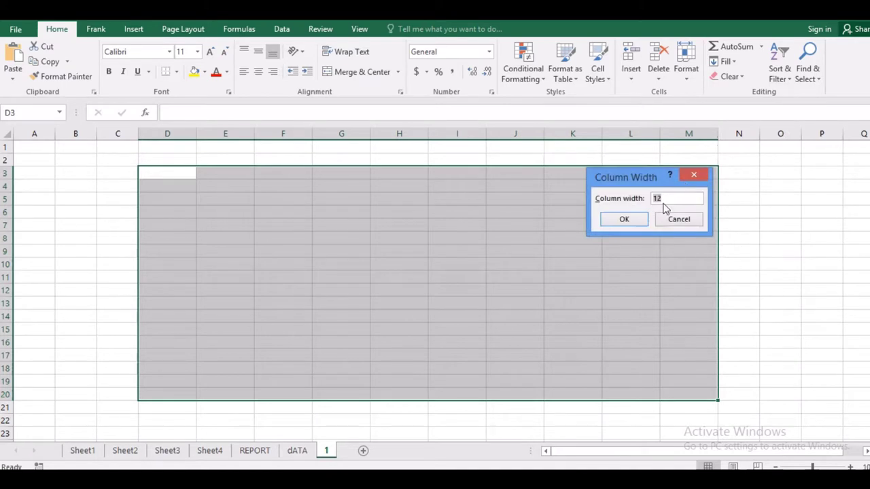
{"action": "type", "text": "15"}
{"action": "key", "text": "Return"}
{"action": "left_click", "coordinate": [466, 291]}
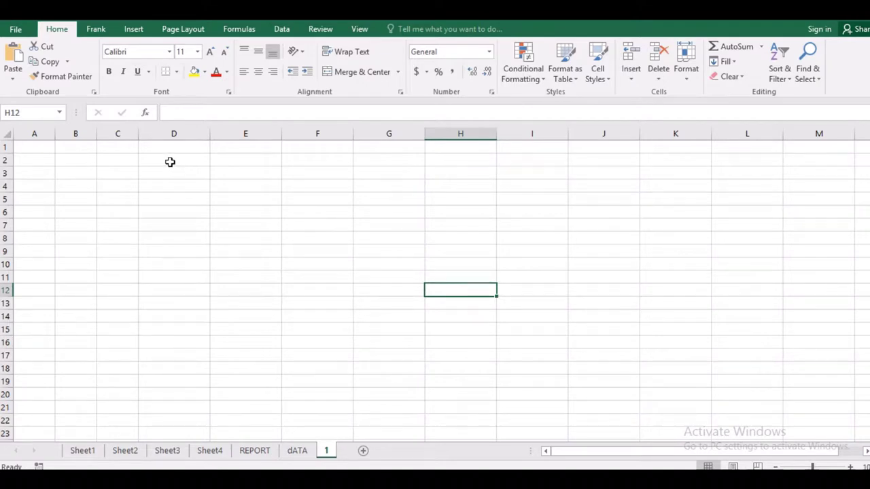
- Turn on Shrink to fit alignment for cells D2:M21 through Format Cells
{"action": "mouse_move", "coordinate": [174, 161]}
{"action": "left_mouse_down"}
{"action": "mouse_move", "coordinate": [508, 294]}
{"action": "mouse_move", "coordinate": [732, 314]}
{"action": "mouse_move", "coordinate": [814, 351]}
{"action": "mouse_move", "coordinate": [809, 406]}
{"action": "left_mouse_up"}
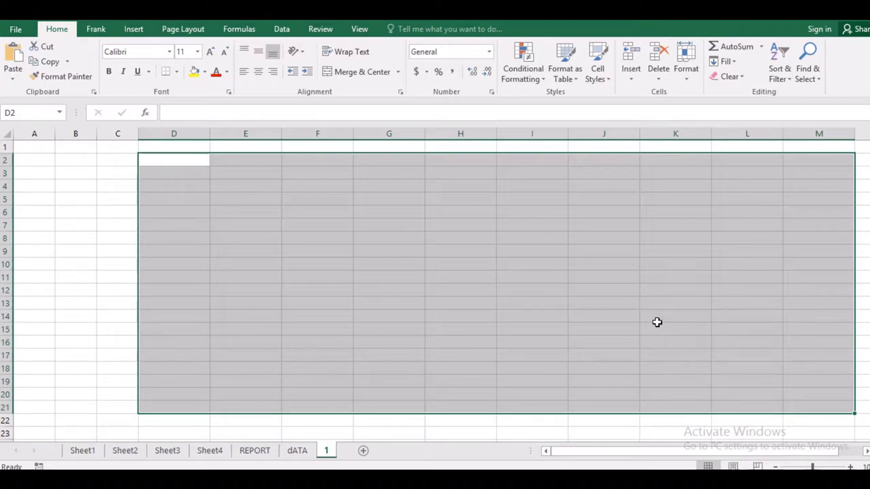
{"action": "key", "text": "ctrl+1"}
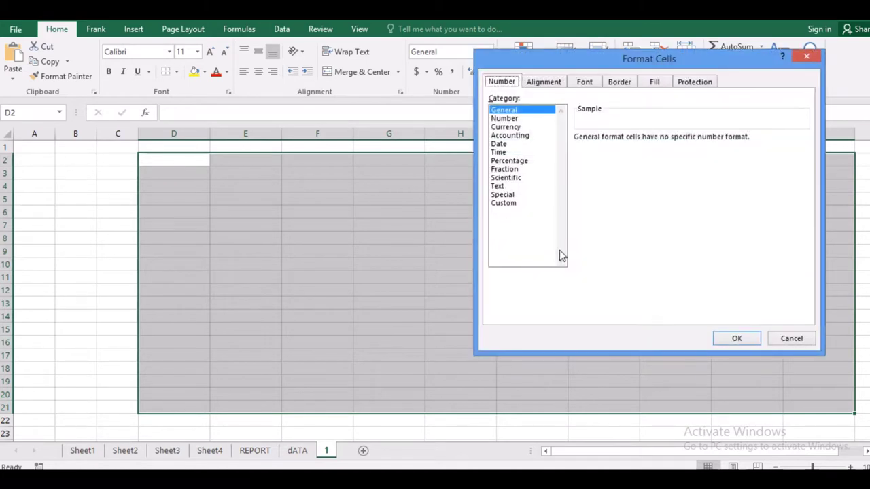
{"action": "left_click", "coordinate": [547, 83]}
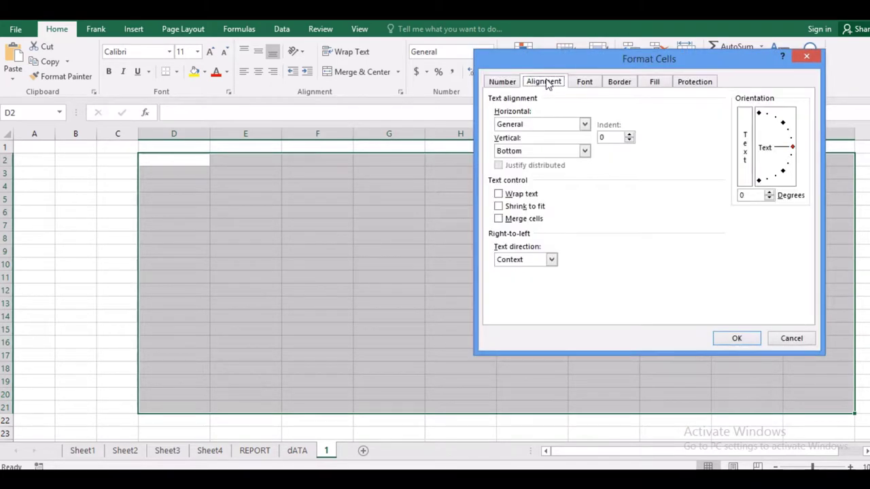
{"action": "left_click", "coordinate": [499, 207]}
{"action": "left_click", "coordinate": [744, 337]}
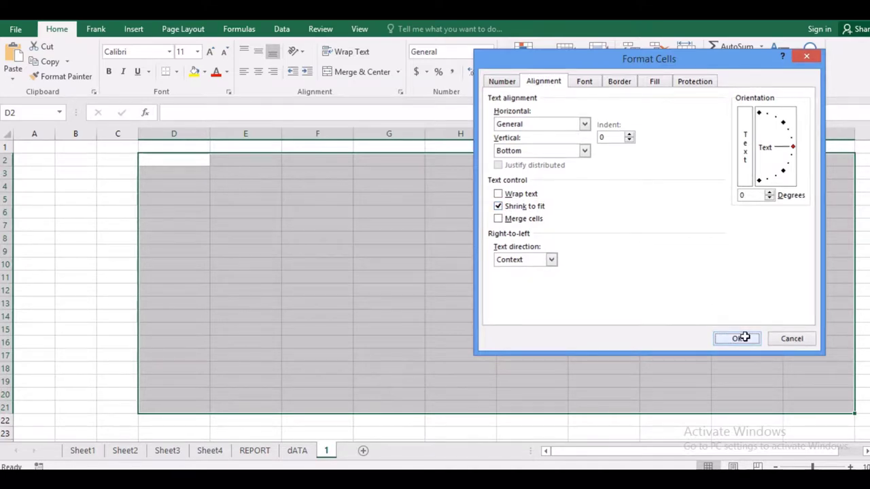
{"action": "left_click", "coordinate": [448, 211]}
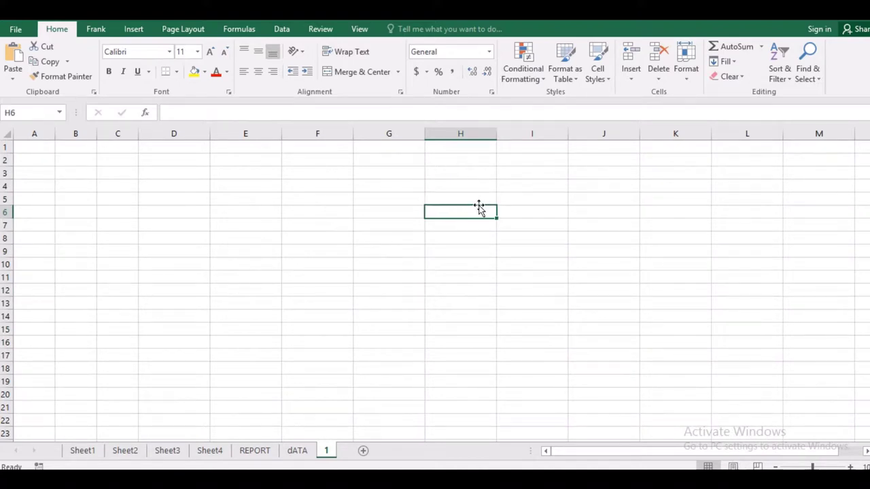
- Enter the headers SN in C3 and CANDIDATE NAME in D3
{"action": "left_click", "coordinate": [152, 170]}
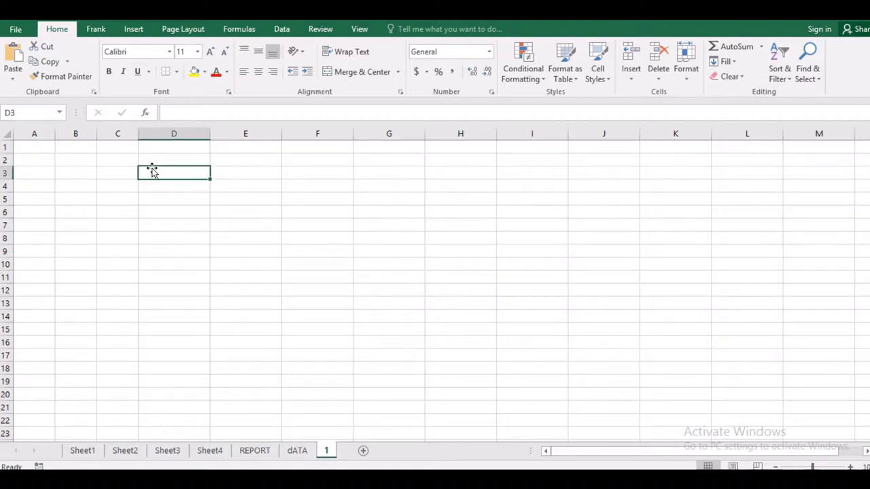
{"action": "key", "text": "Left"}
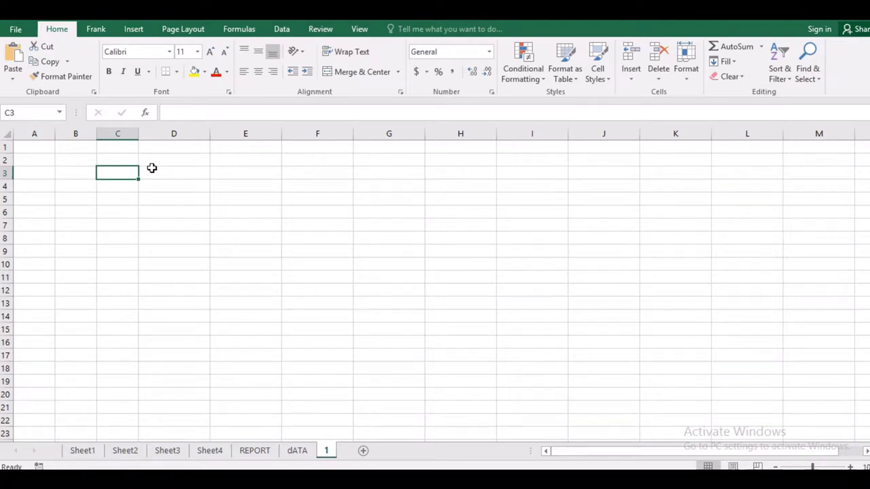
{"action": "type", "text": "sn"}
{"action": "key", "text": "BackSpace"}
{"action": "key", "text": "BackSpace"}
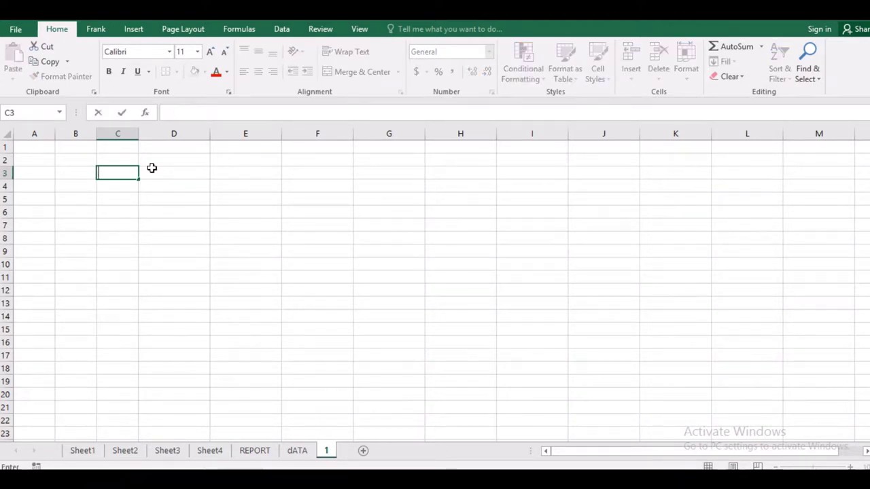
{"action": "type", "text": "SN"}
{"action": "key", "text": "Tab"}
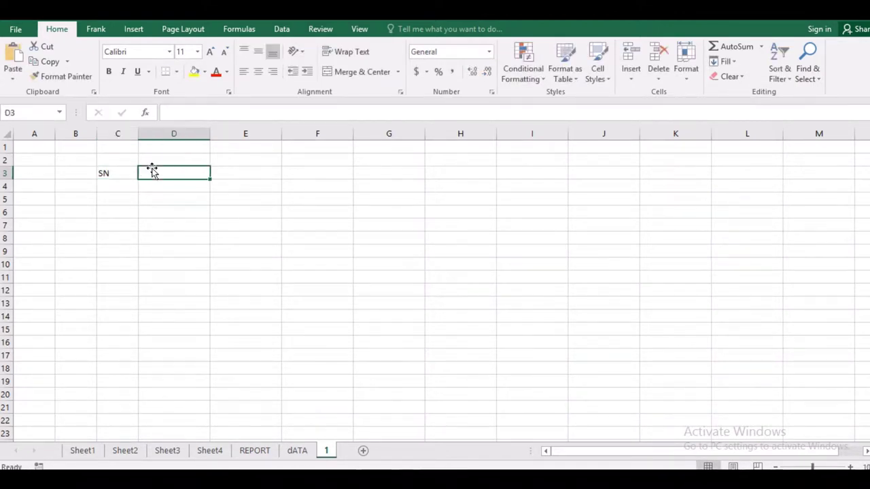
{"action": "type", "text": "CAND"}
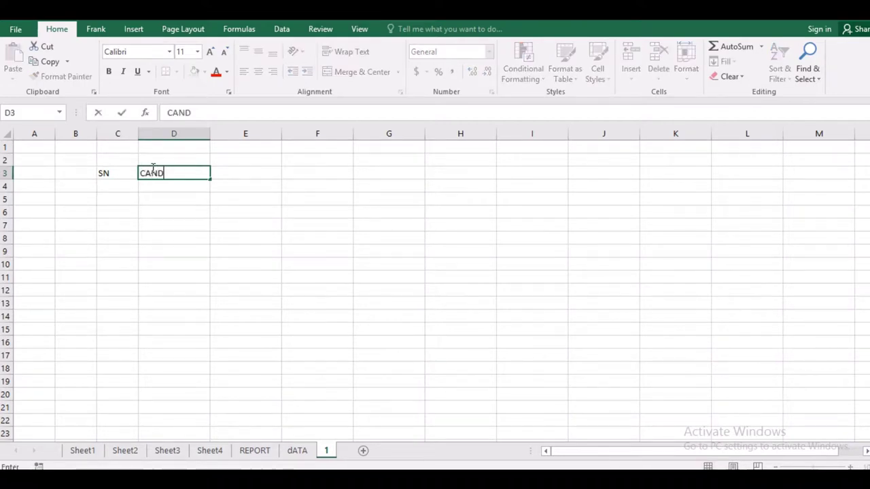
{"action": "type", "text": "DI"}
{"action": "key", "text": "BackSpace"}
{"action": "key", "text": "BackSpace"}
{"action": "type", "text": "IDAT"}
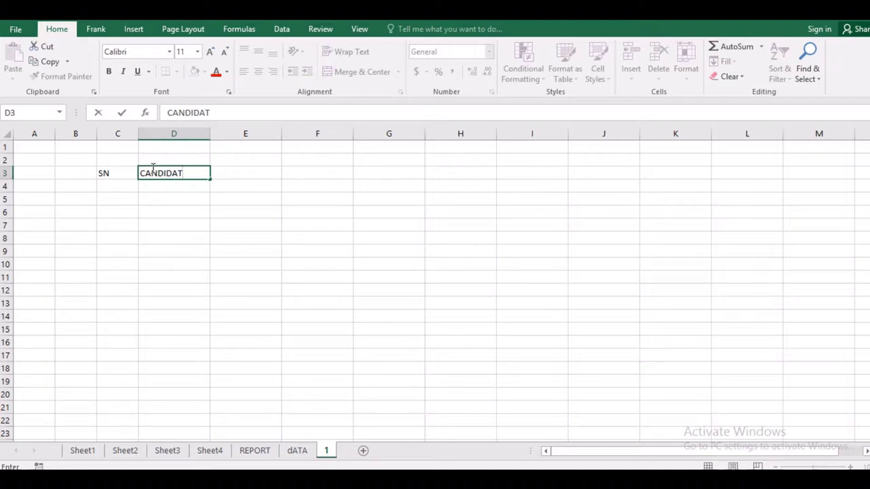
{"action": "type", "text": "E NAME"}
{"action": "key", "text": "Tab"}
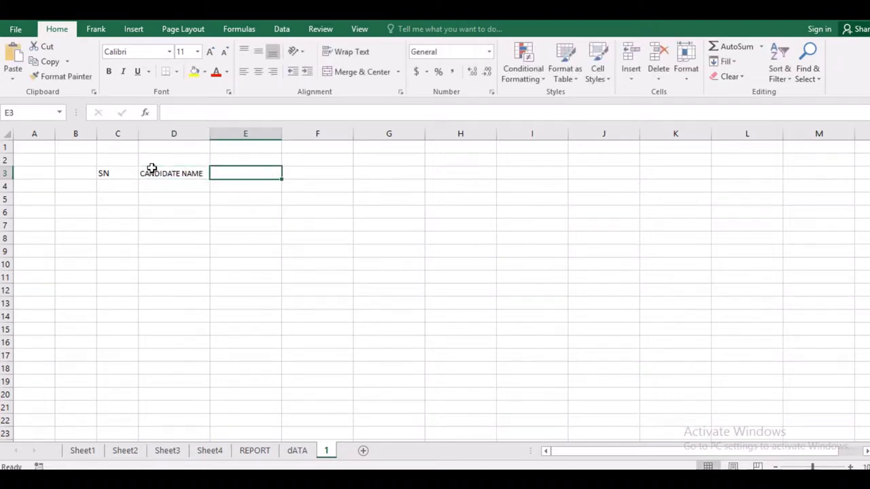
- Add the headers MOBILE, EMAIL and ADHAR NUMBER in E3 through G3
{"action": "left_click", "coordinate": [186, 174]}
{"action": "left_click", "coordinate": [237, 174]}
{"action": "type", "text": "TH"}
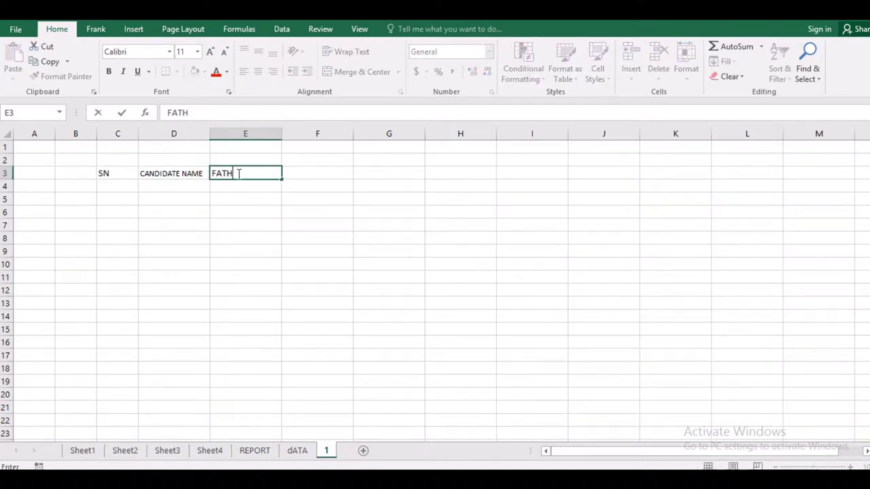
{"action": "type", "text": "ER"}
{"action": "type", "text": "S"}
{"action": "key", "text": "BackSpace"}
{"action": "key", "text": "BackSpace"}
{"action": "key", "text": "BackSpace"}
{"action": "key", "text": "BackSpace"}
{"action": "key", "text": "BackSpace"}
{"action": "key", "text": "BackSpace"}
{"action": "key", "text": "BackSpace"}
{"action": "type", "text": "M"}
{"action": "type", "text": "OBILE"}
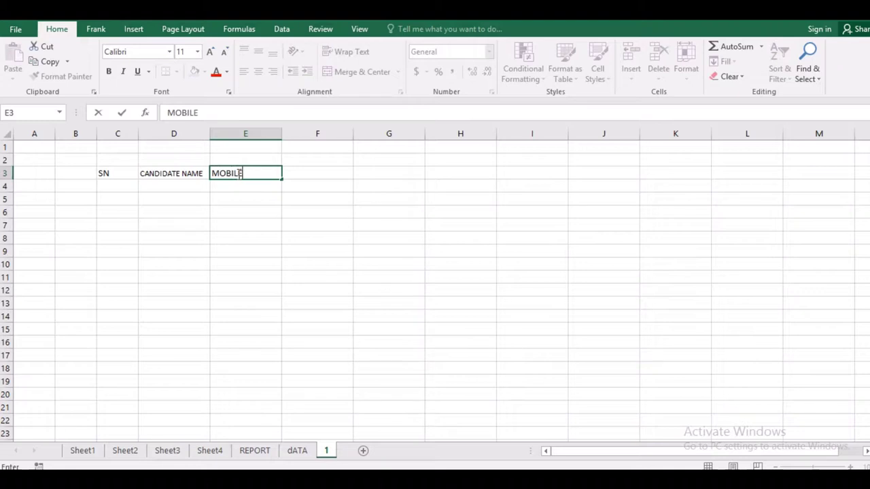
{"action": "key", "text": "Tab"}
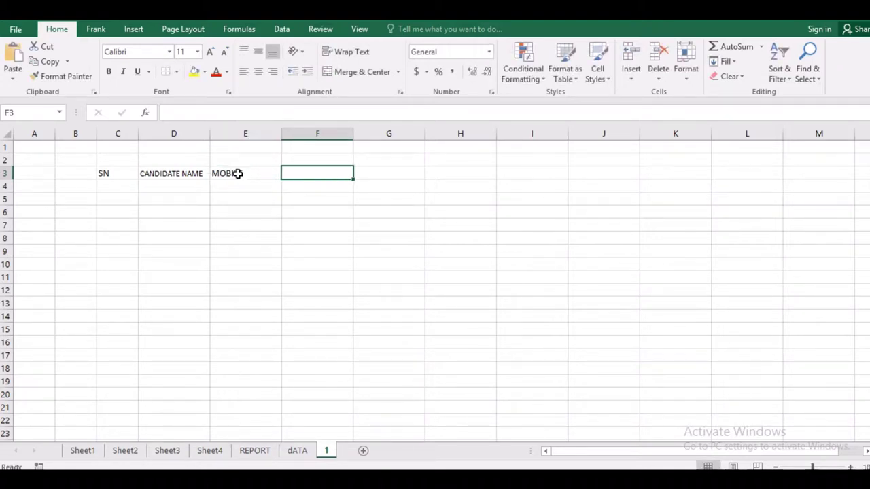
{"action": "type", "text": "EMAIL"}
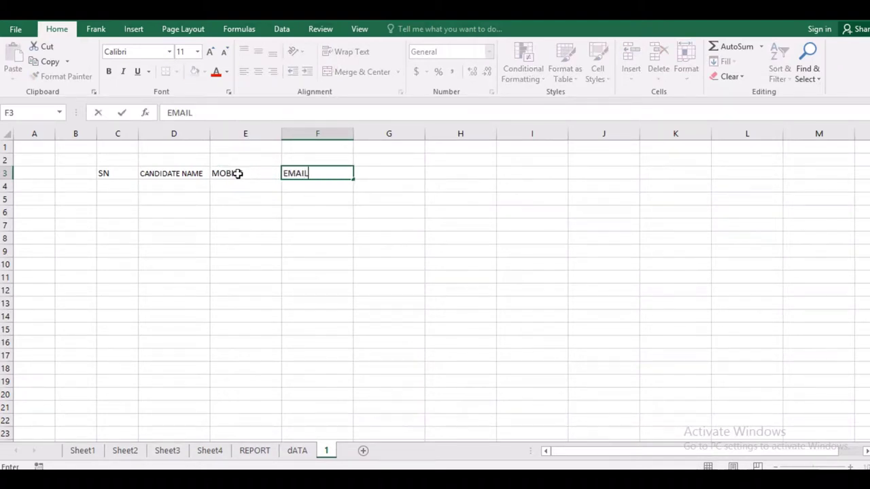
{"action": "key", "text": "Tab"}
{"action": "type", "text": "ADHA"}
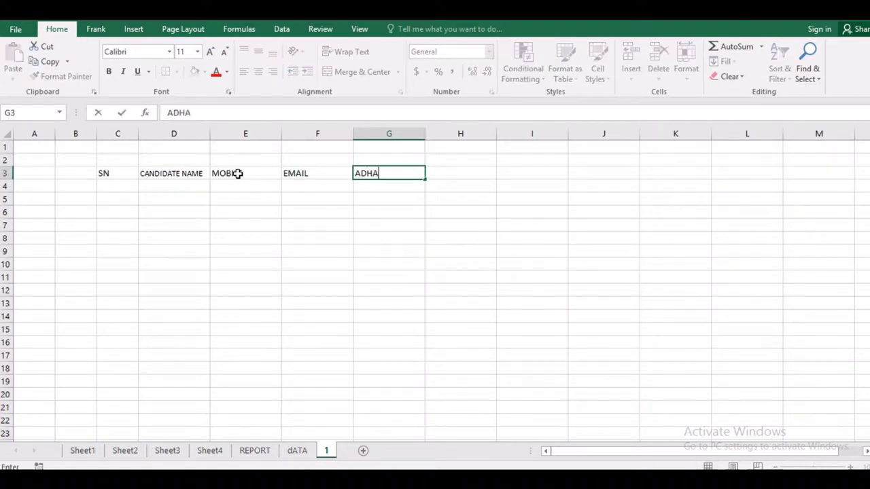
{"action": "type", "text": "R"}
{"action": "type", "text": " NUMBER"}
{"action": "key", "text": "Tab"}
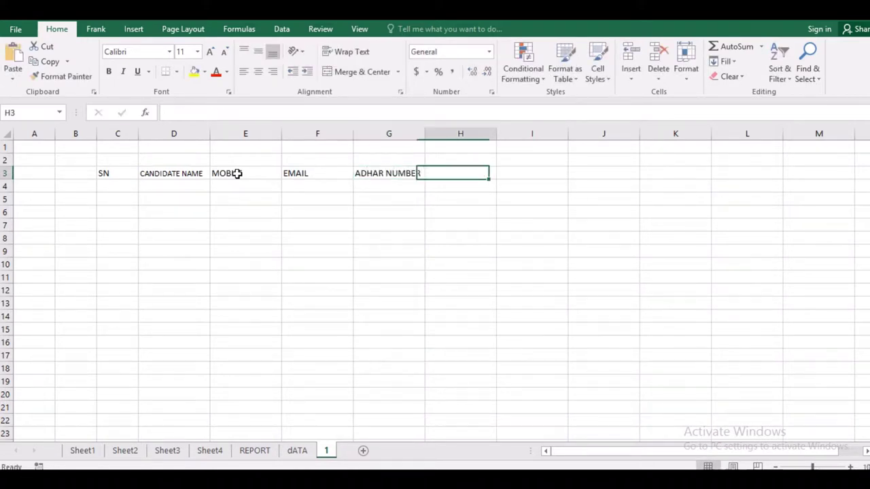
- Add the headers ADDRESS in H3 and GENDER in I3
{"action": "type", "text": "ADDR"}
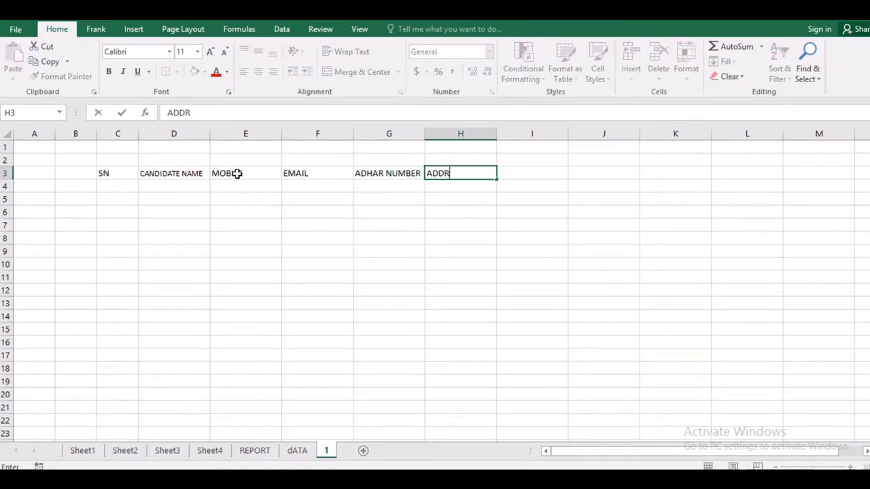
{"action": "type", "text": "ESS"}
{"action": "key", "text": "Tab"}
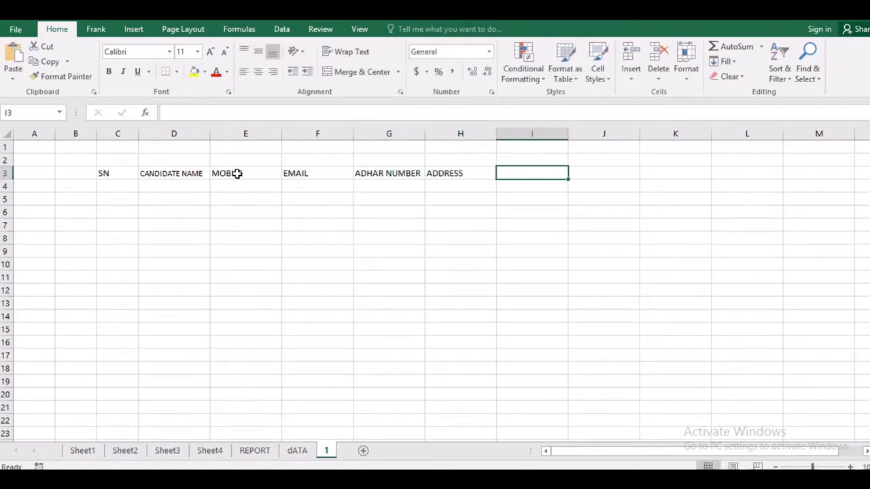
{"action": "type", "text": "GENDER"}
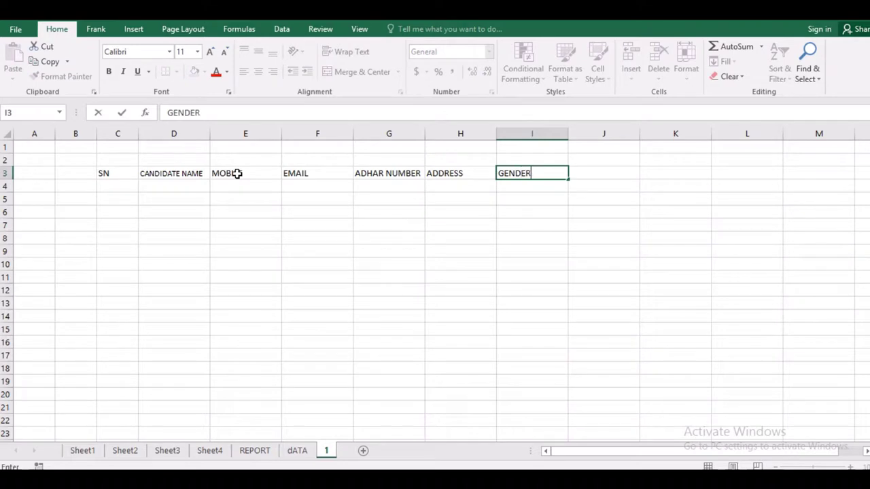
{"action": "key", "text": "Tab"}
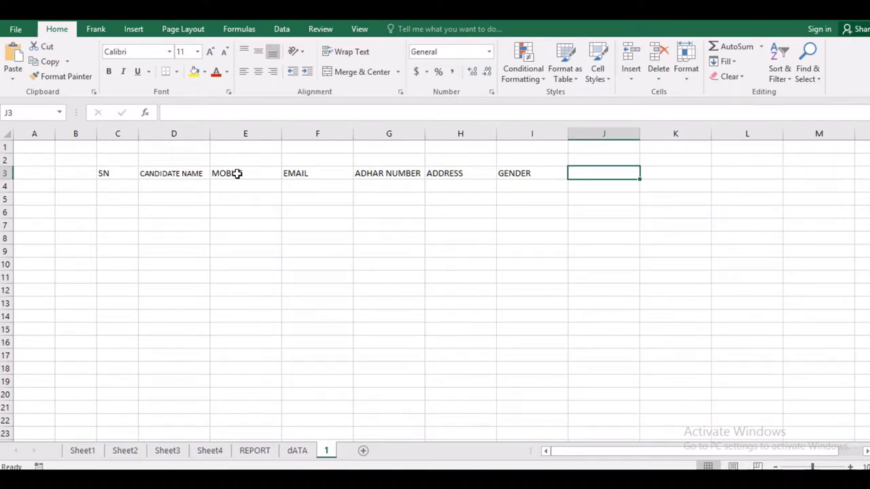
{"action": "type", "text": "m"}
{"action": "key", "text": "BackSpace"}
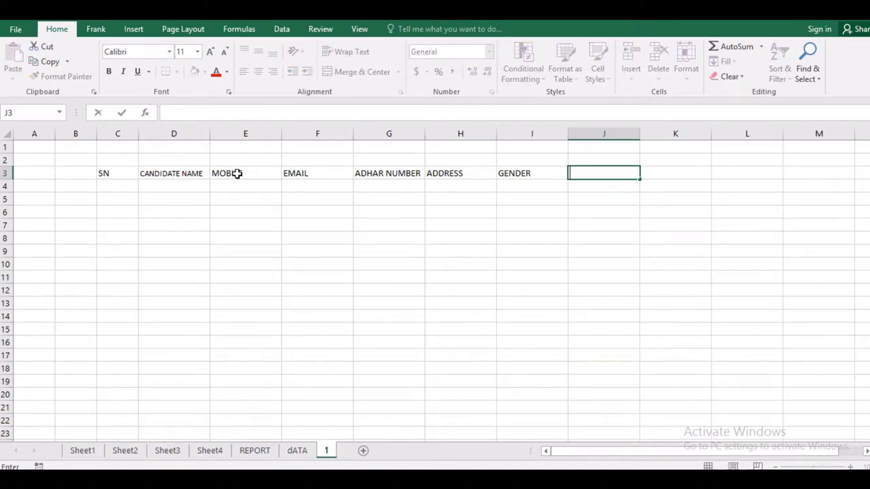
{"action": "left_click", "coordinate": [261, 173]}
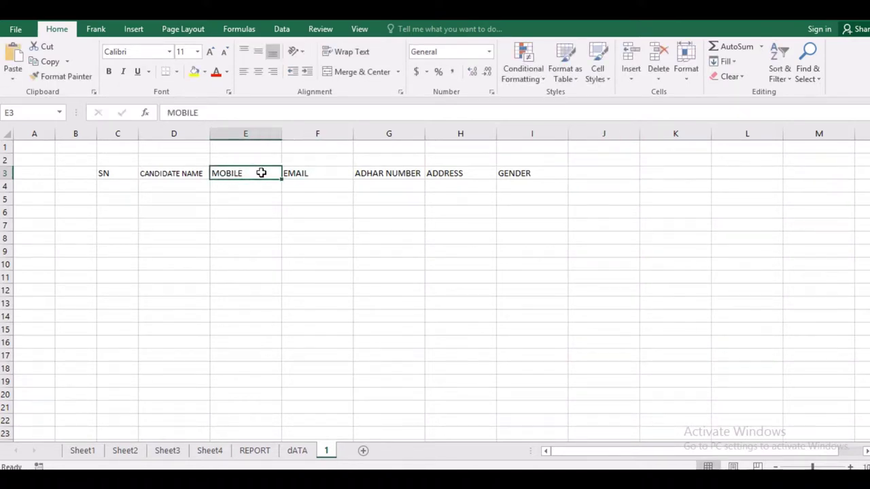
{"action": "left_click", "coordinate": [443, 174]}
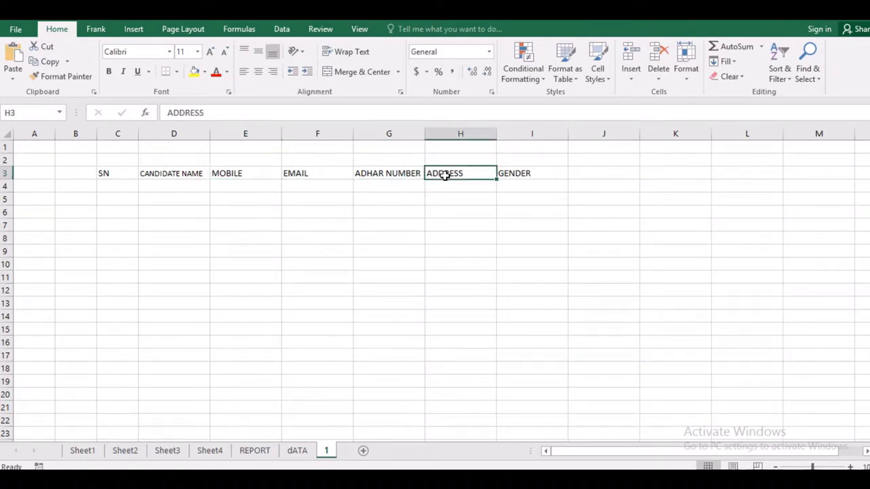
- Insert an entire blank column at G and move ADHAR NUMBER back into G3
{"action": "left_click", "coordinate": [410, 173]}
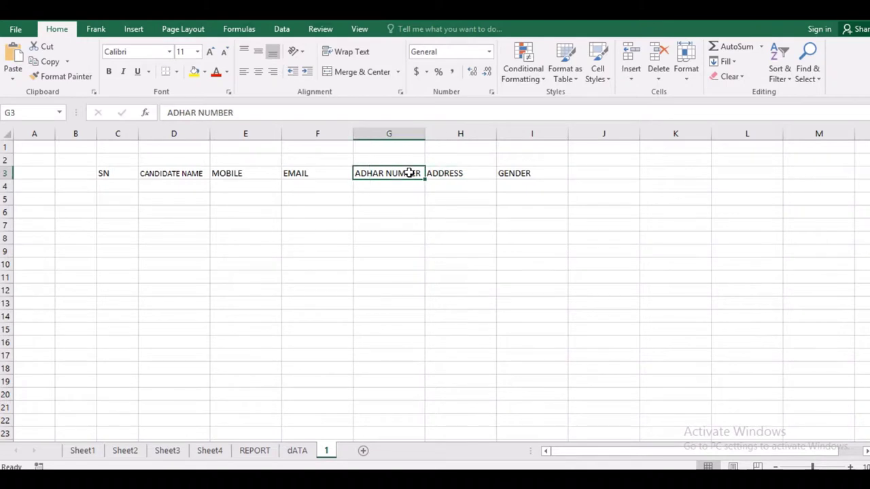
{"action": "right_click", "coordinate": [409, 174]}
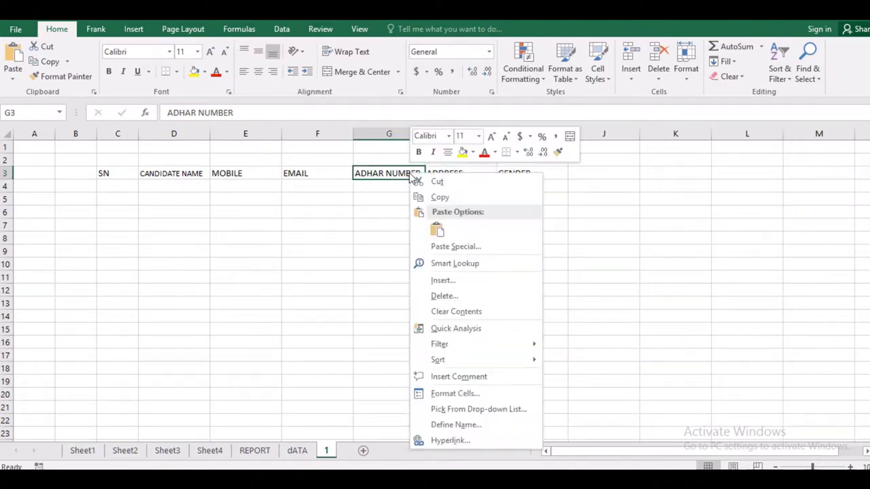
{"action": "left_click", "coordinate": [446, 283]}
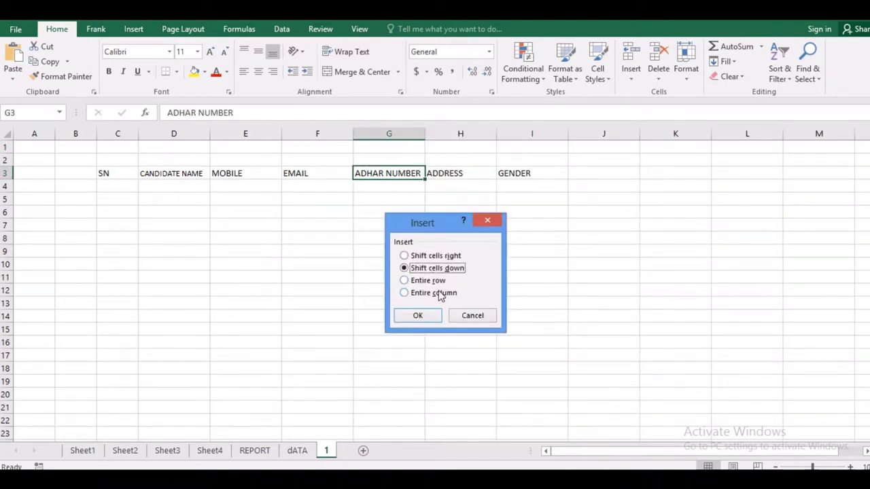
{"action": "left_click", "coordinate": [440, 295]}
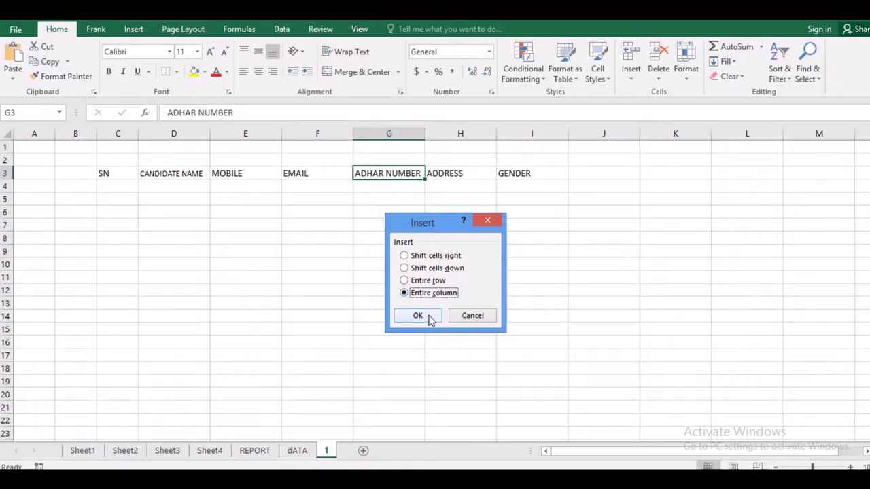
{"action": "left_click", "coordinate": [418, 317]}
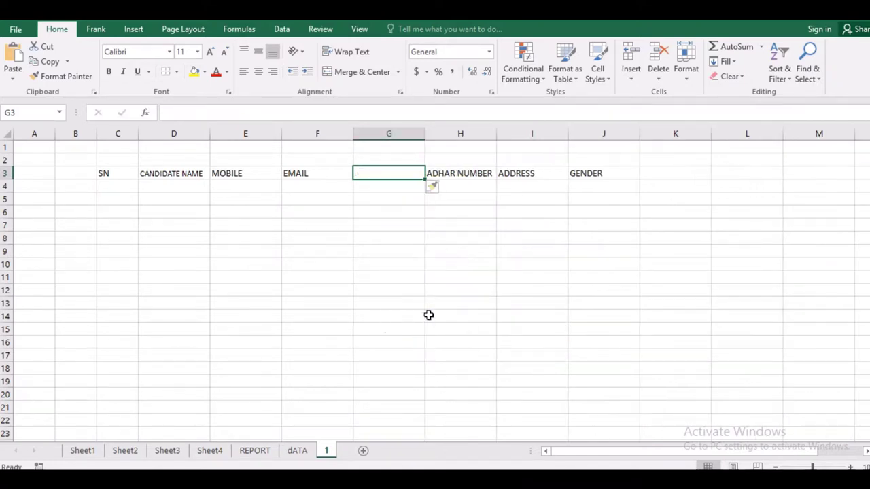
{"action": "left_click", "coordinate": [458, 176]}
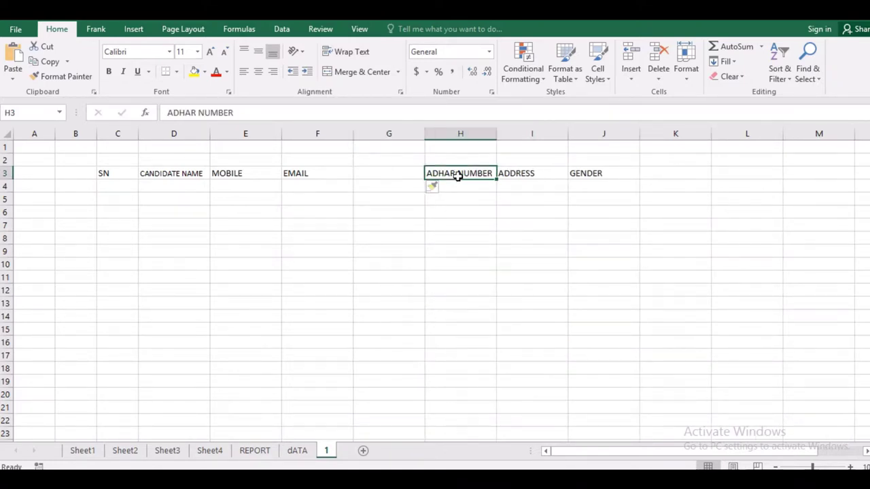
{"action": "left_click_drag", "start_coordinate": [458, 175], "coordinate": [404, 178]}
{"action": "left_click", "coordinate": [446, 174]}
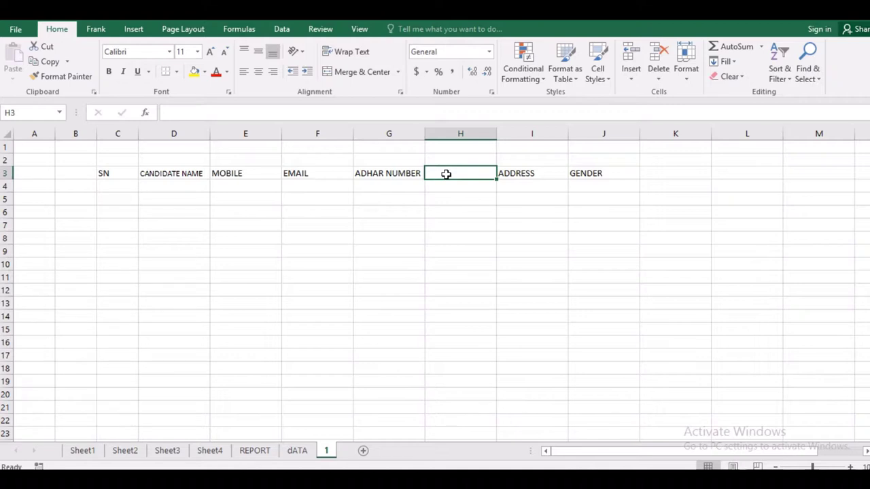
- Enter the header ROOM NO. in H3
{"action": "type", "text": "ADD"}
{"action": "key", "text": "BackSpace"}
{"action": "key", "text": "BackSpace"}
{"action": "key", "text": "BackSpace"}
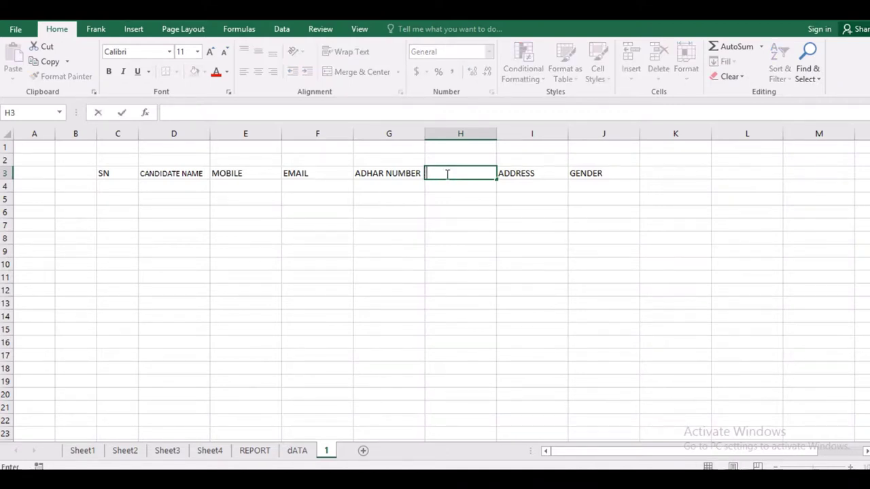
{"action": "type", "text": "ROOM NO"}
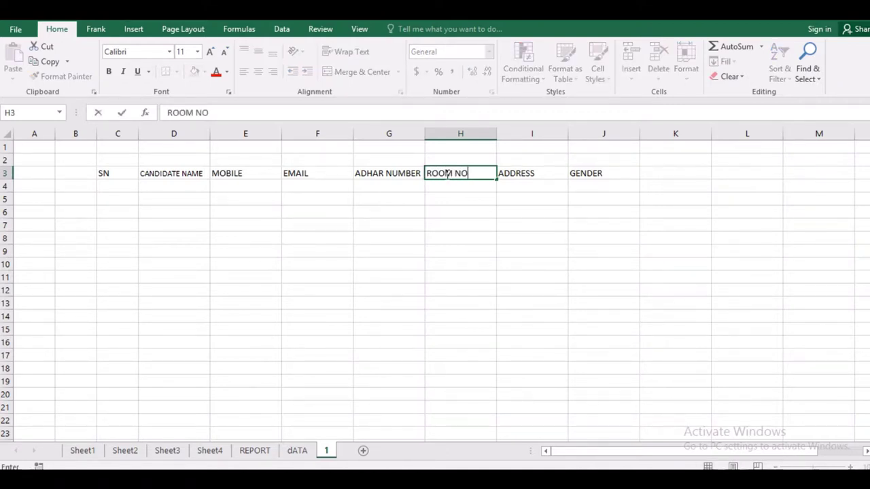
{"action": "type", "text": "."}
{"action": "key", "text": "Tab"}
{"action": "key", "text": "Tab"}
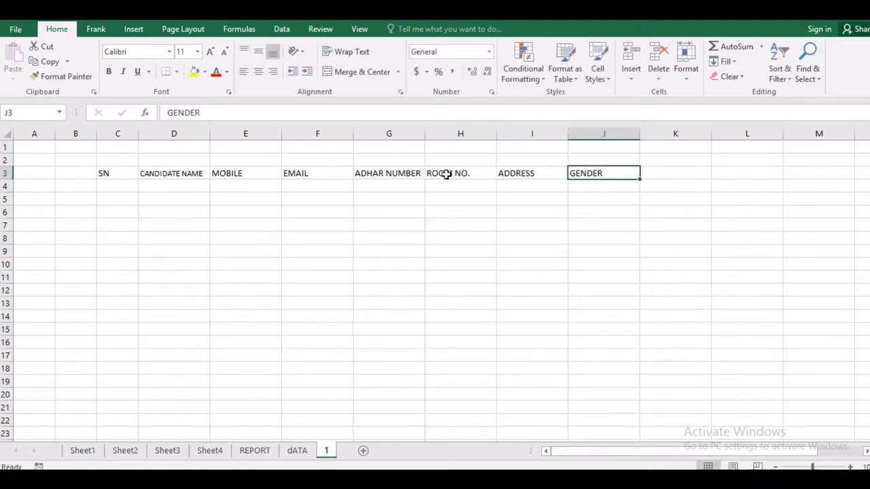
- Enter the header 'How Many candidate in family' in K3
{"action": "key", "text": "Tab"}
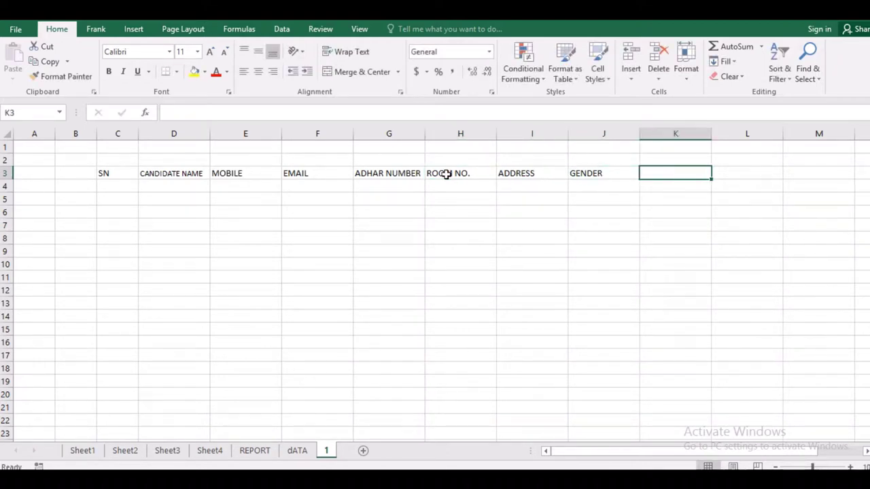
{"action": "type", "text": "NO"}
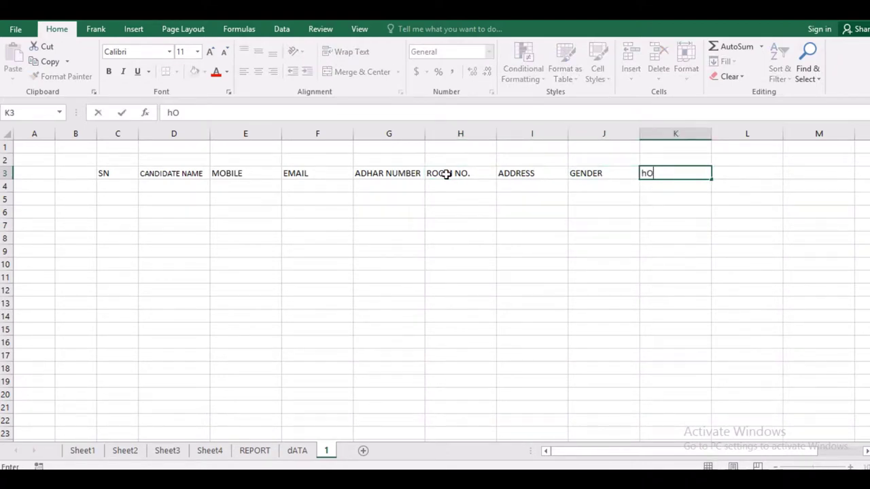
{"action": "type", "text": "W"}
{"action": "key", "text": "BackSpace"}
{"action": "key", "text": "BackSpace"}
{"action": "key", "text": "BackSpace"}
{"action": "type", "text": "Ho"}
{"action": "type", "text": "w Manyy"}
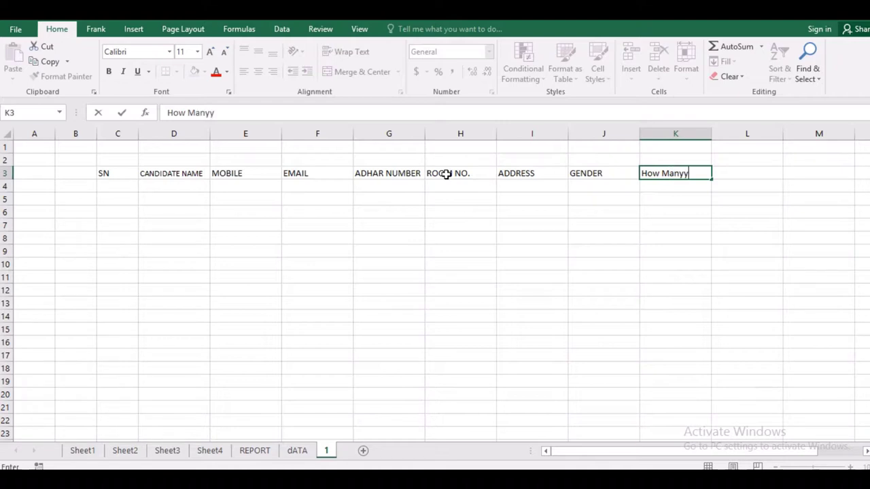
{"action": "key", "text": "BackSpace"}
{"action": "type", "text": "can"}
{"action": "type", "text": "didate"}
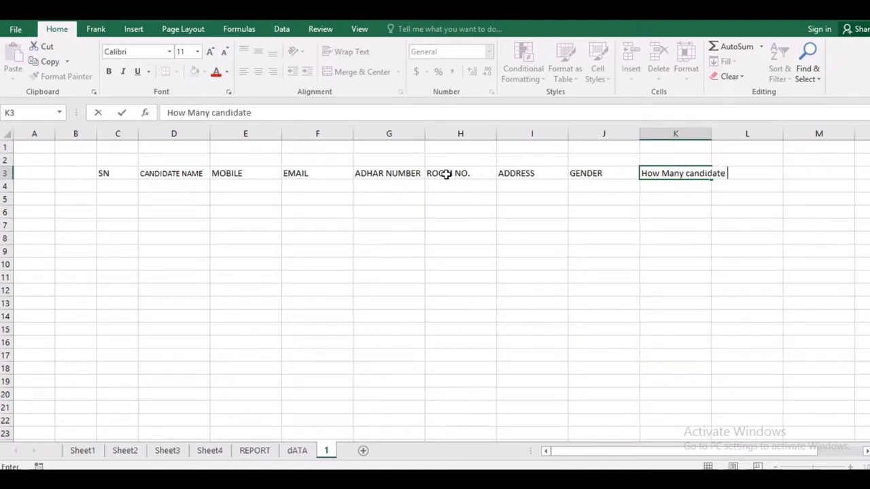
{"action": "type", "text": " in fami"}
{"action": "type", "text": "ly"}
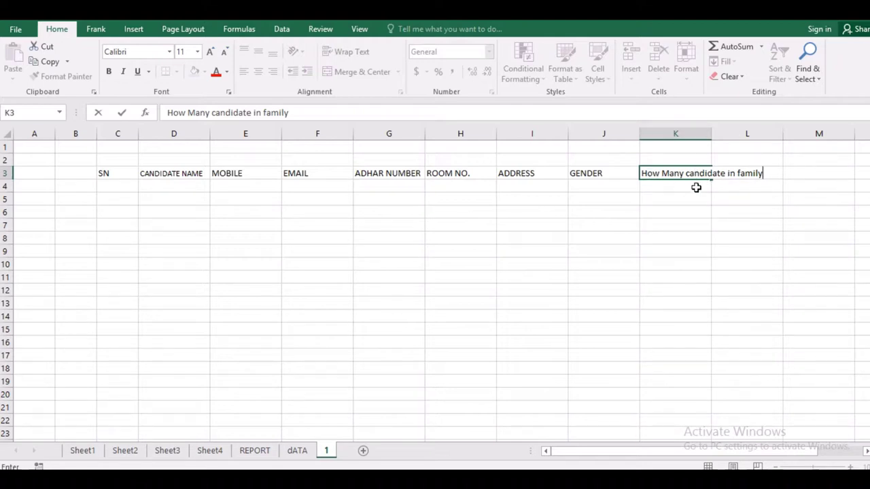
{"action": "key", "text": "Return"}
- Widen column K and enter 'Have you Two wheeler' in L3
{"action": "left_click", "coordinate": [697, 174]}
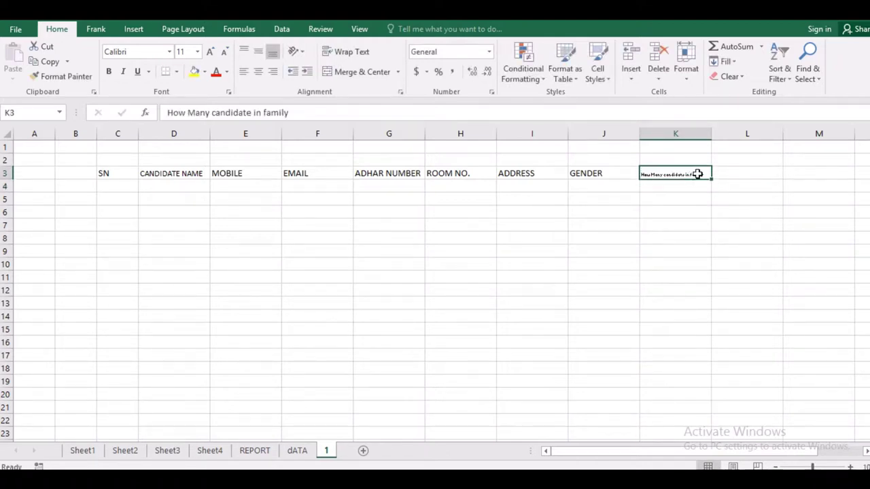
{"action": "mouse_move", "coordinate": [712, 136]}
{"action": "left_mouse_down"}
{"action": "mouse_move", "coordinate": [753, 138]}
{"action": "mouse_move", "coordinate": [719, 139]}
{"action": "left_mouse_up"}
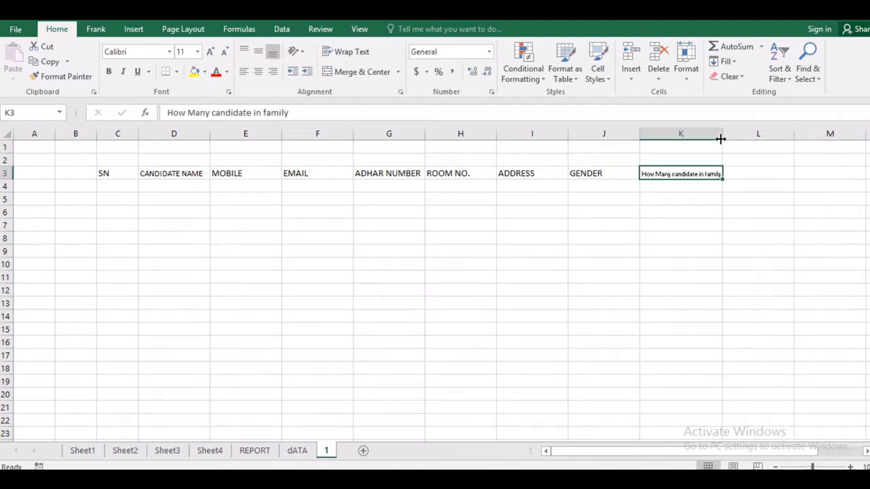
{"action": "left_click", "coordinate": [753, 171]}
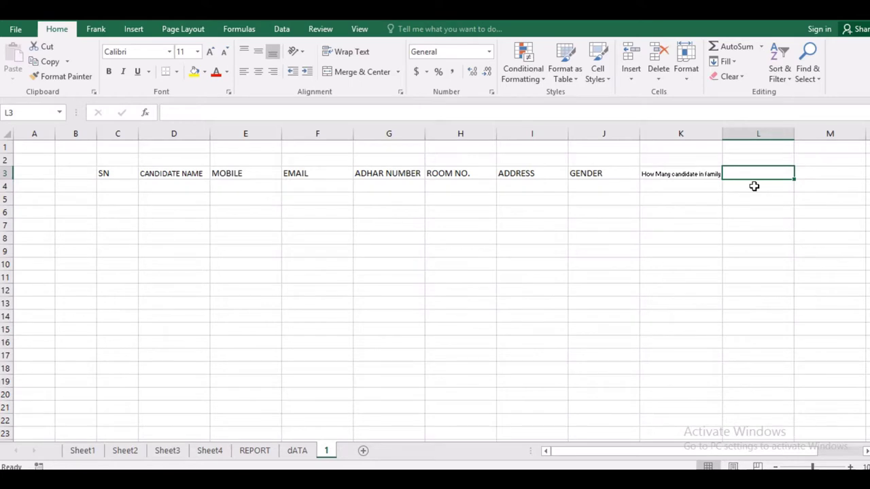
{"action": "type", "text": "Have y"}
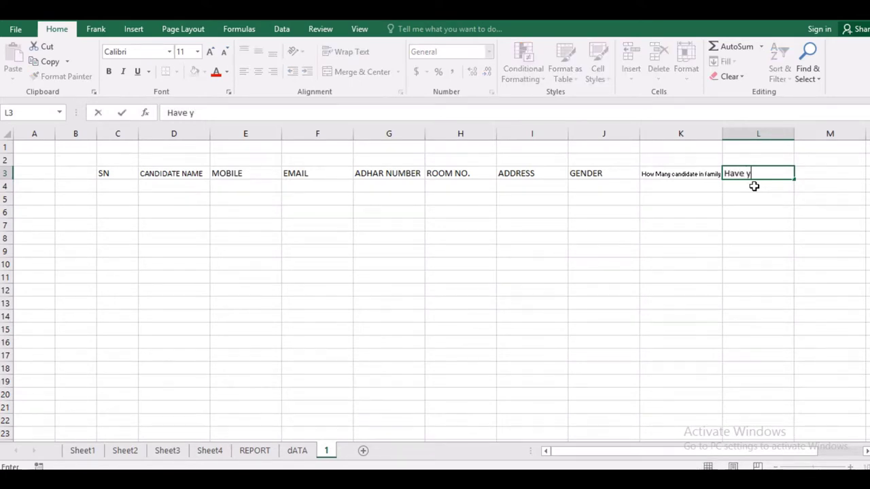
{"action": "type", "text": "ou "}
{"action": "type", "text": "Two"}
{"action": "type", "text": " wheeler"}
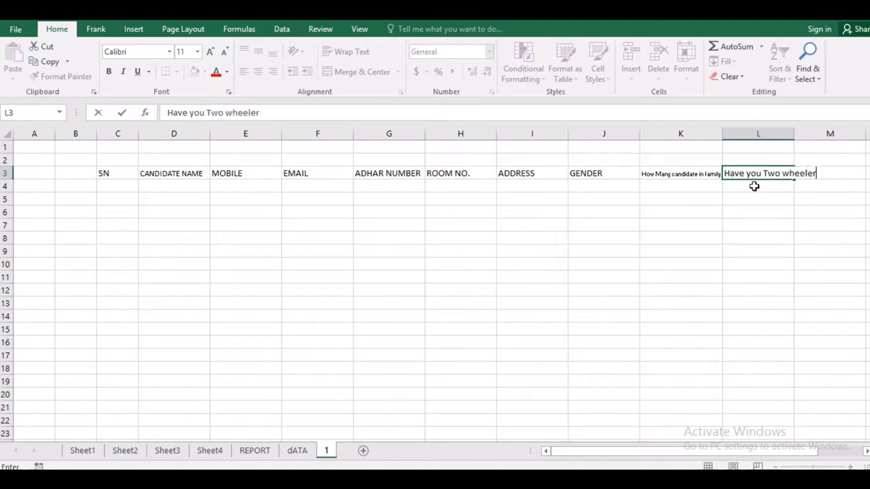
{"action": "left_click", "coordinate": [752, 198]}
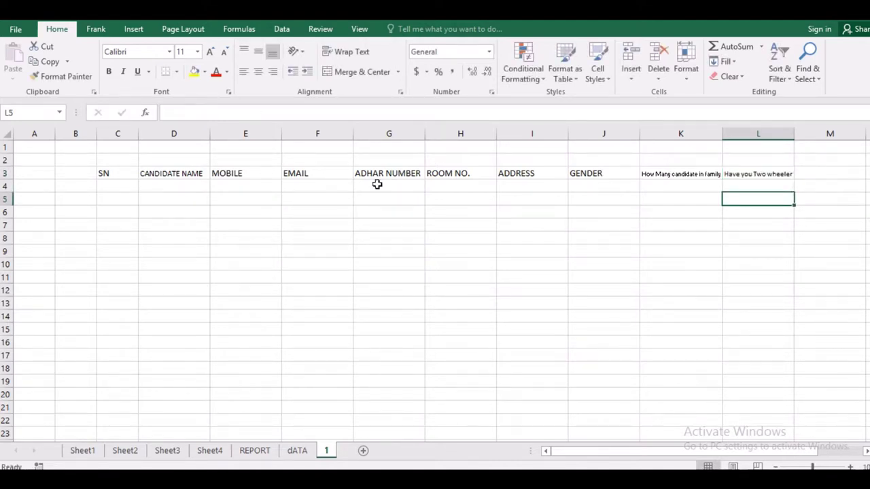
- Convert C3:L4 into Table1 with 'My table has headers' ticked
{"action": "left_click_drag", "start_coordinate": [119, 175], "coordinate": [758, 174]}
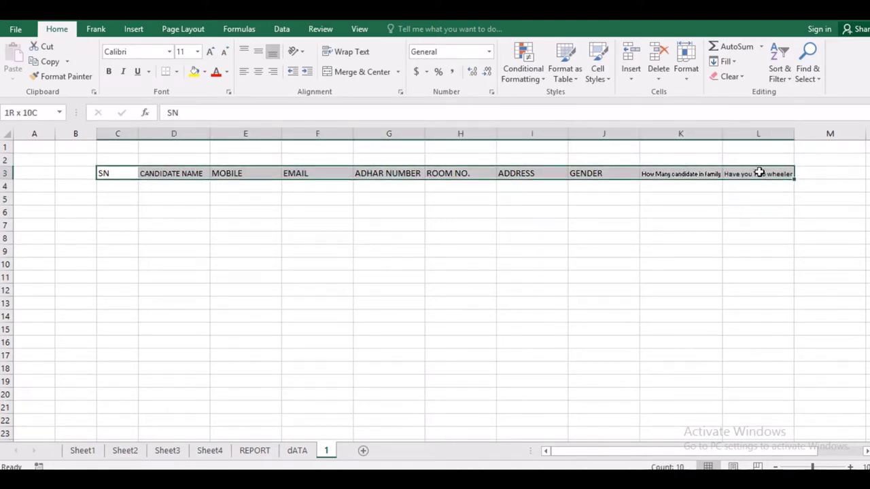
{"action": "left_click", "coordinate": [135, 30]}
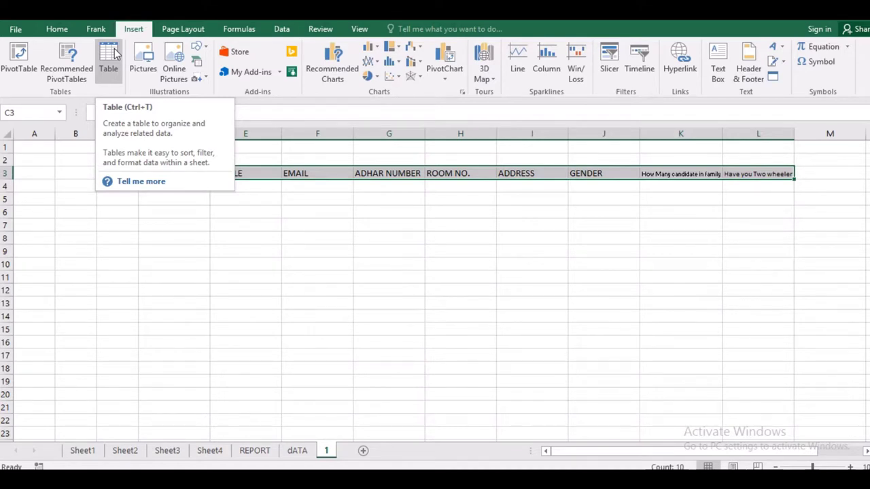
{"action": "left_click", "coordinate": [115, 55]}
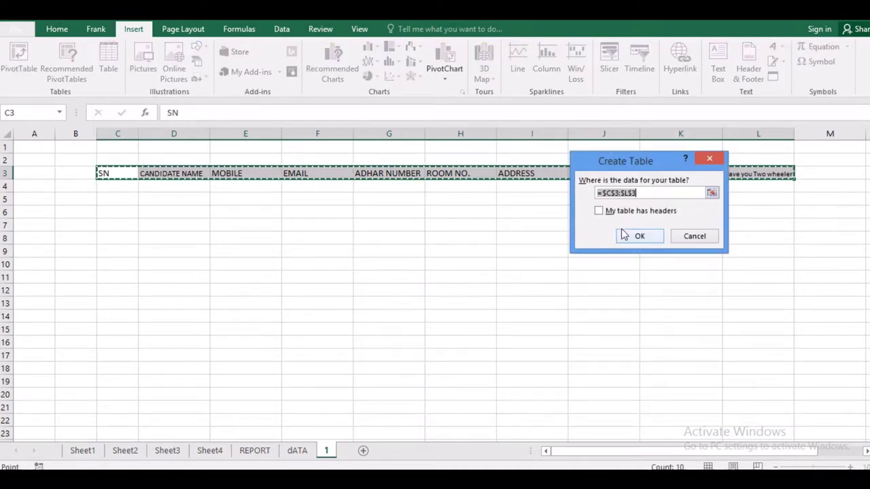
{"action": "left_click", "coordinate": [600, 212]}
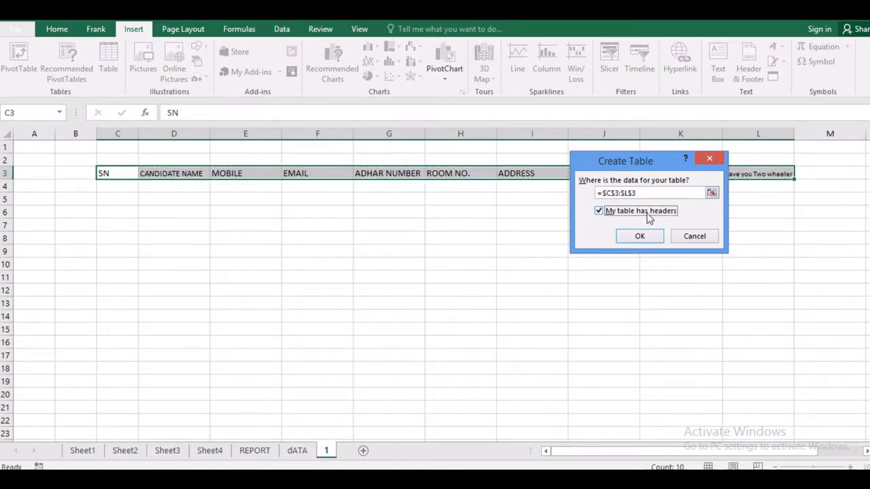
{"action": "left_click", "coordinate": [642, 236]}
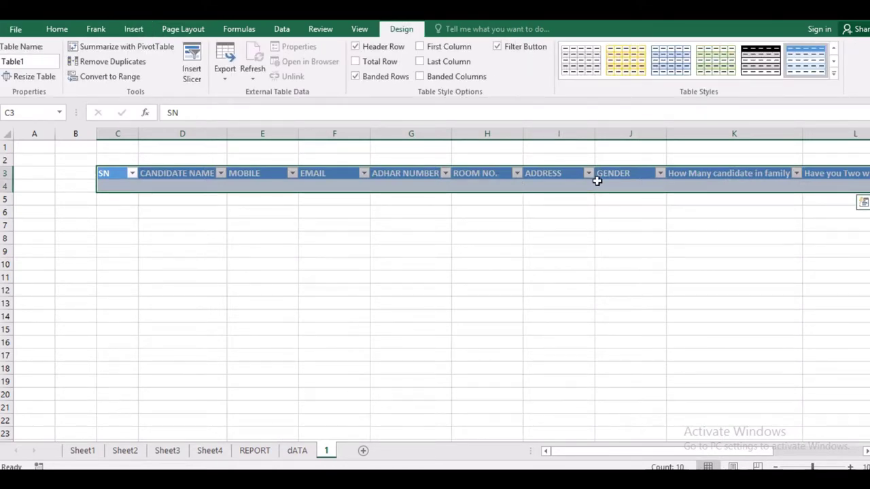
{"action": "left_click", "coordinate": [627, 184]}
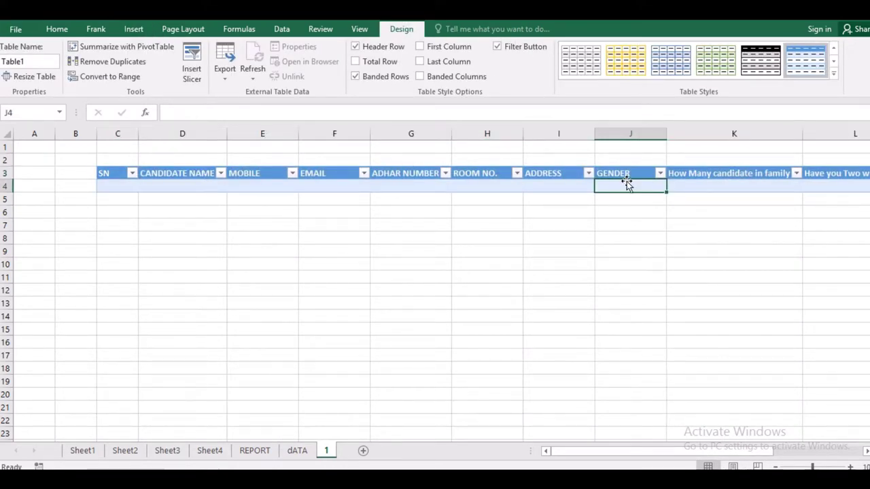
{"action": "key", "text": "Right"}
{"action": "key", "text": "Right"}
{"action": "key", "text": "Right"}
{"action": "key", "text": "Right"}
{"action": "key", "text": "Left"}
{"action": "key", "text": "Left"}
{"action": "key", "text": "Left"}
{"action": "key", "text": "Left"}
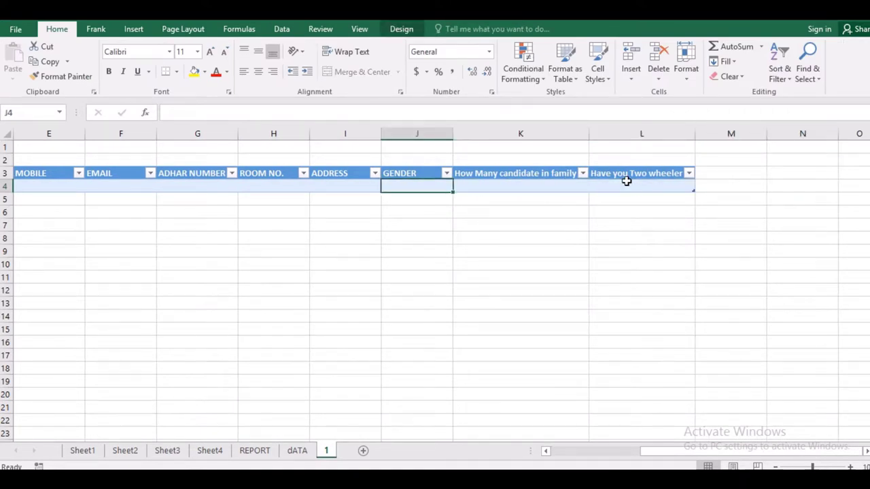
{"action": "key", "text": "Left"}
{"action": "key", "text": "Left"}
{"action": "key", "text": "Left"}
{"action": "key", "text": "Left"}
{"action": "key", "text": "Left"}
{"action": "key", "text": "Left"}
{"action": "key", "text": "Left"}
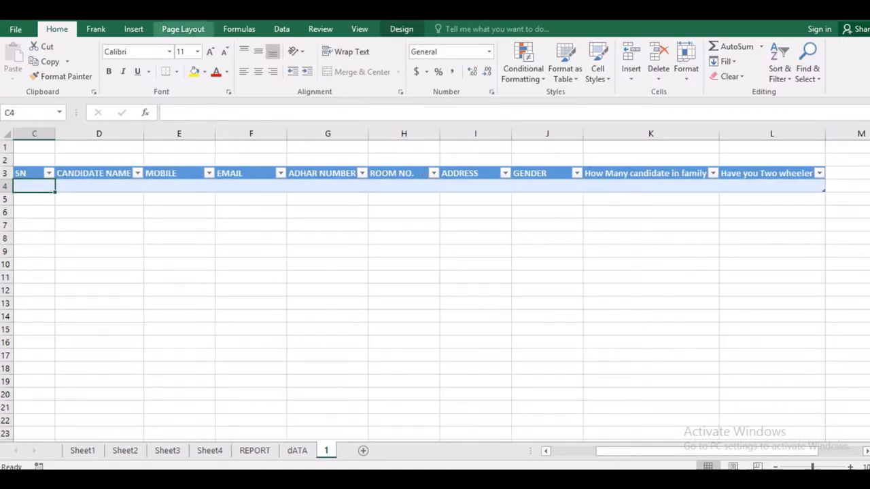
- Open Excel Options on Customize the Ribbon with commands from All Commands
{"action": "left_click", "coordinate": [15, 30]}
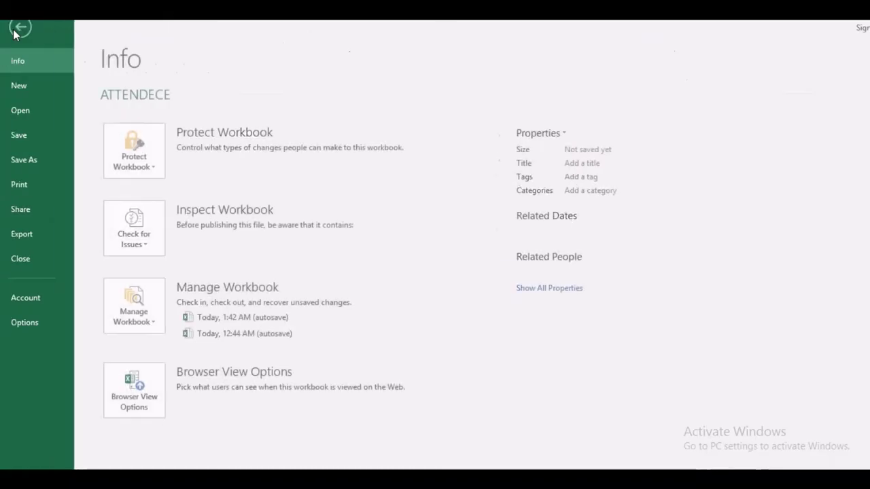
{"action": "left_click", "coordinate": [27, 322]}
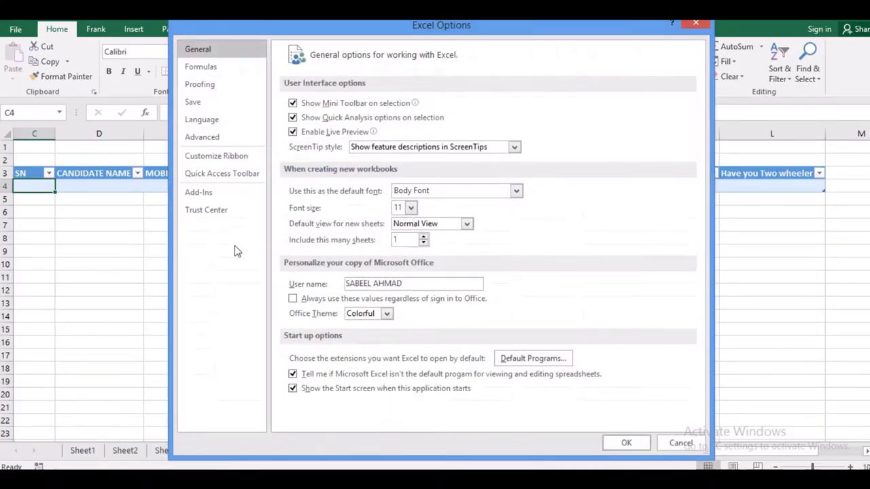
{"action": "left_click", "coordinate": [222, 157]}
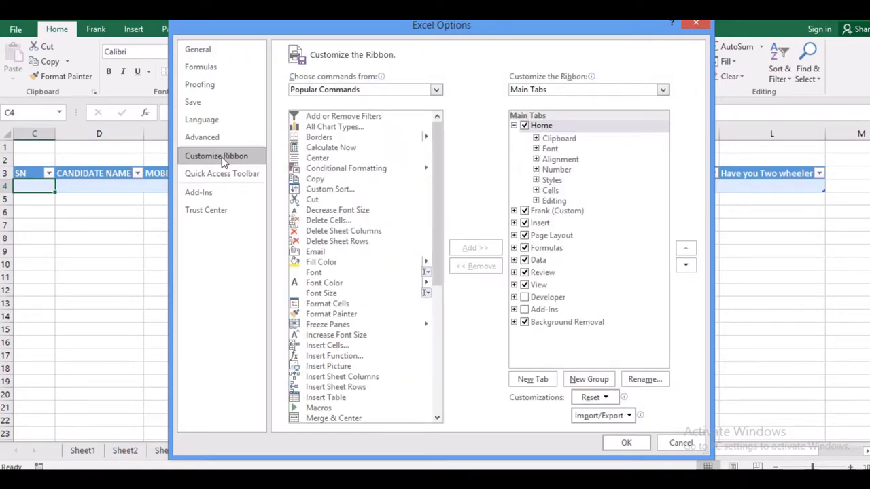
{"action": "left_click", "coordinate": [366, 90]}
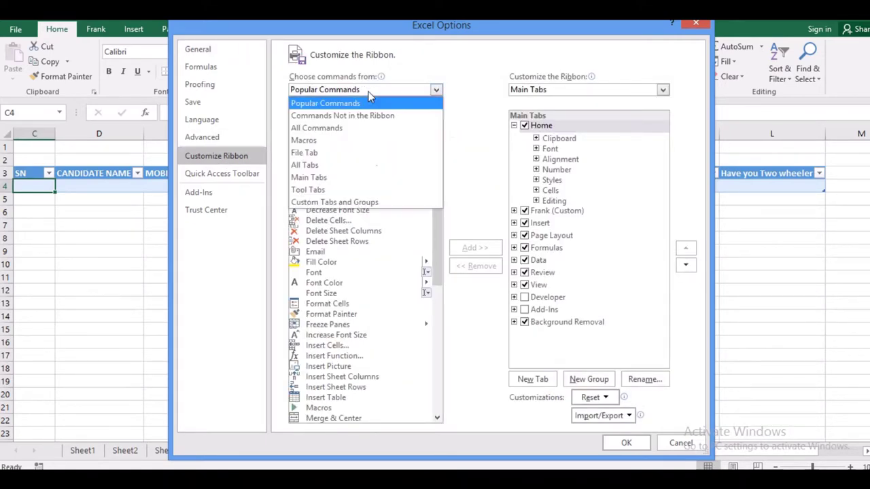
{"action": "left_click", "coordinate": [340, 129]}
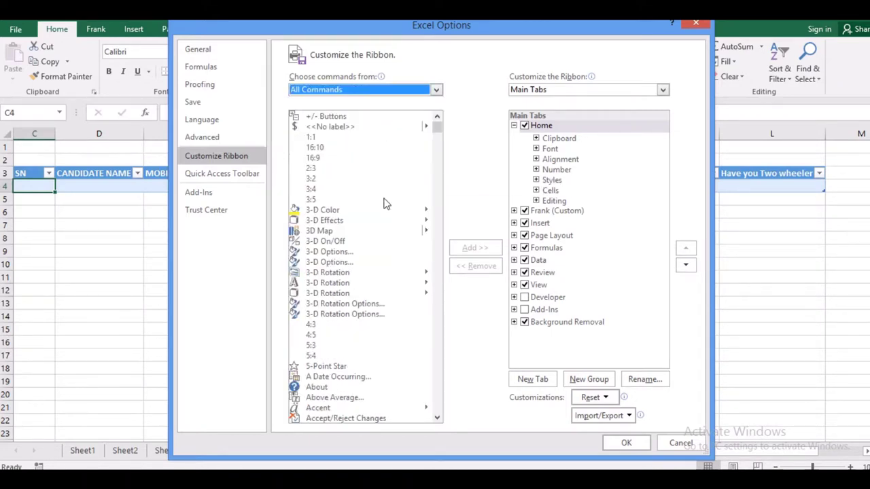
- Move through the All Commands list to the Form command
{"action": "left_click", "coordinate": [358, 231]}
{"action": "key", "text": "f"}
{"action": "key", "text": "Down"}
{"action": "key", "text": "Down"}
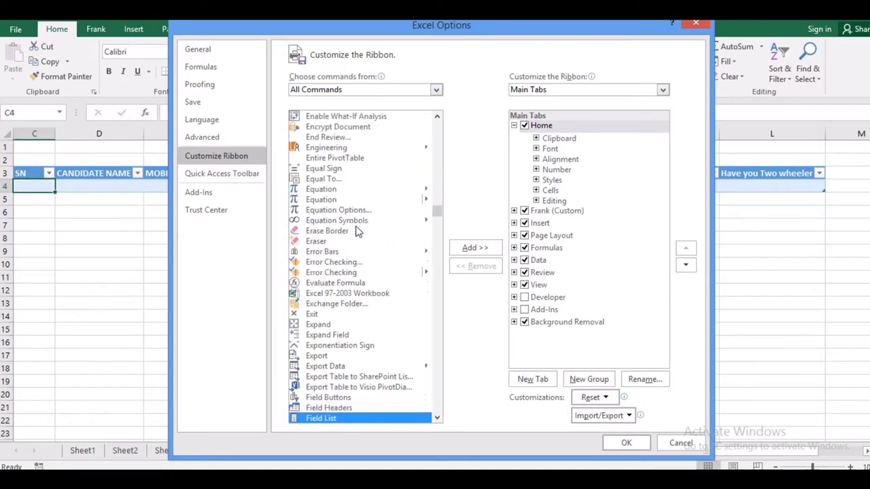
{"action": "key", "text": "Down"}
{"action": "key", "text": "Down"}
{"action": "key", "text": "Down"}
{"action": "key", "text": "Down"}
{"action": "key", "text": "Down"}
{"action": "key", "text": "Down"}
{"action": "key", "text": "Down"}
{"action": "key", "text": "Down"}
{"action": "key", "text": "Down"}
{"action": "key", "text": "Down"}
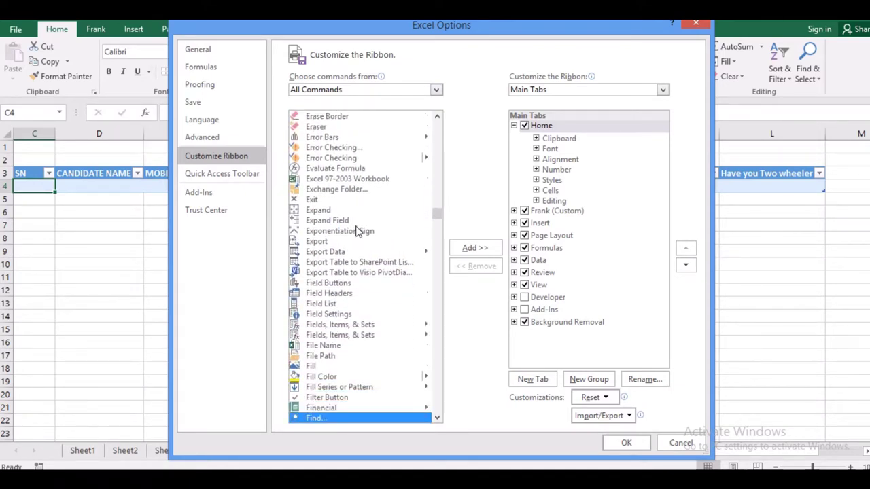
{"action": "key", "text": "Down"}
{"action": "key", "text": "Down"}
{"action": "key", "text": "Down"}
{"action": "key", "text": "Down"}
{"action": "key", "text": "Down"}
{"action": "key", "text": "Down"}
{"action": "key", "text": "Down"}
{"action": "key", "text": "Down"}
{"action": "key", "text": "Down"}
{"action": "key", "text": "Down"}
{"action": "key", "text": "Down"}
{"action": "key", "text": "Down"}
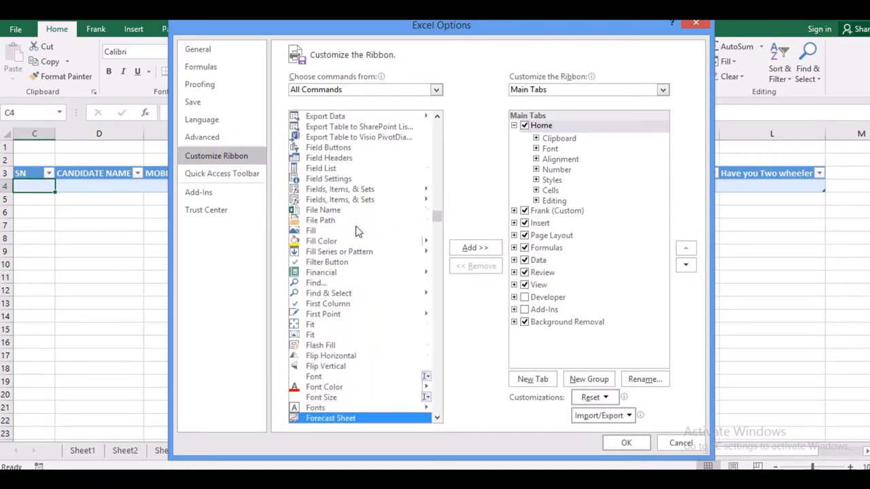
{"action": "key", "text": "Down"}
{"action": "key", "text": "Down"}
{"action": "key", "text": "Down"}
{"action": "key", "text": "Down"}
{"action": "key", "text": "Down"}
{"action": "key", "text": "Down"}
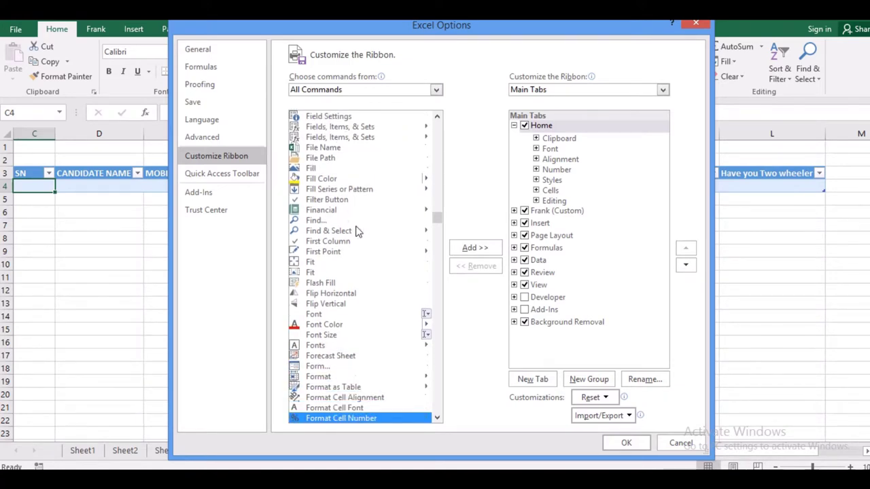
{"action": "key", "text": "Down"}
{"action": "key", "text": "Up"}
{"action": "key", "text": "Up"}
{"action": "key", "text": "Up"}
{"action": "key", "text": "Up"}
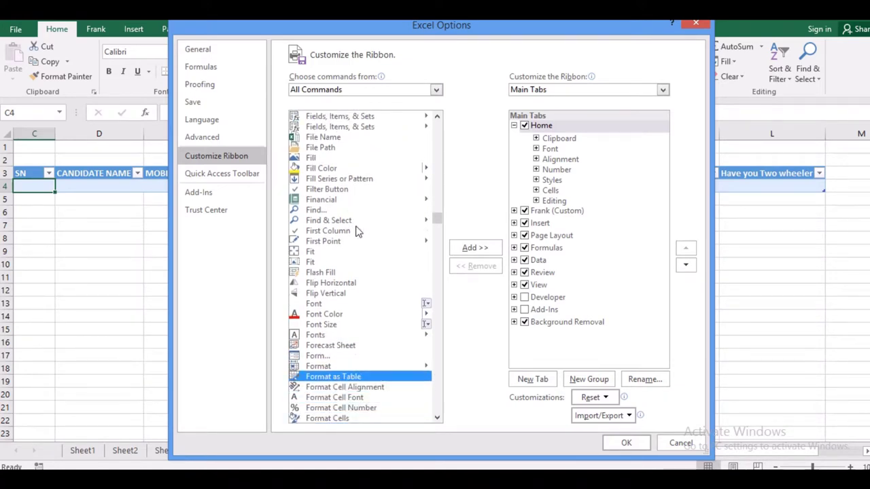
{"action": "key", "text": "Up"}
{"action": "key", "text": "Up"}
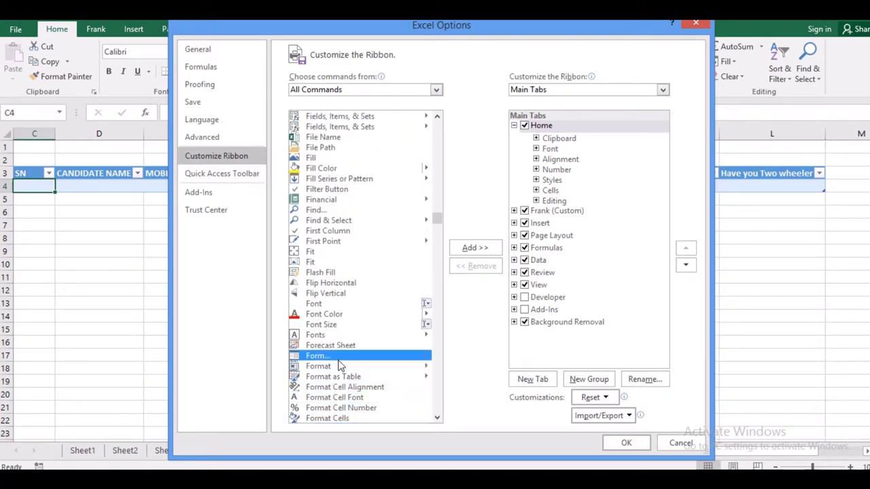
{"action": "left_click", "coordinate": [484, 249]}
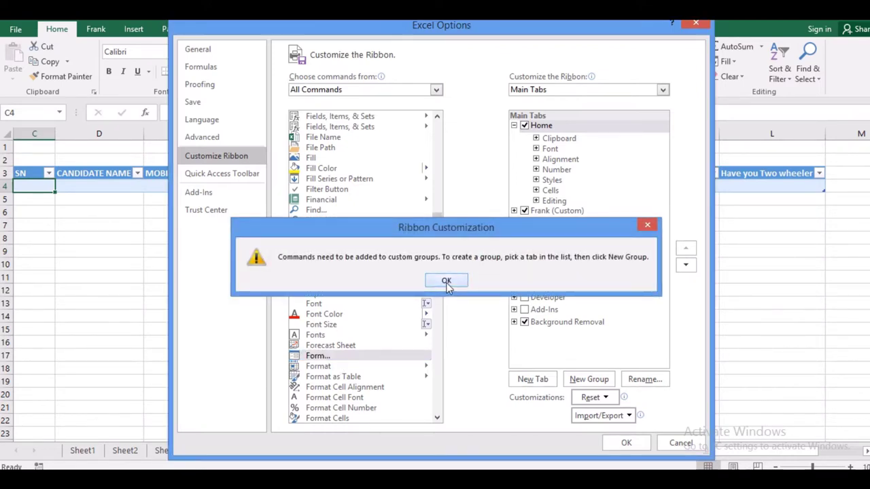
{"action": "left_click", "coordinate": [446, 283]}
{"action": "left_click", "coordinate": [542, 127]}
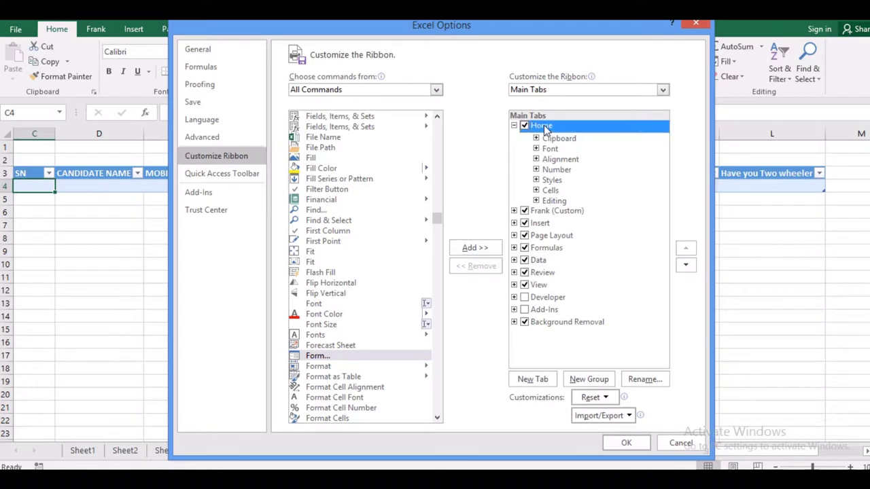
{"action": "double_click", "coordinate": [544, 128]}
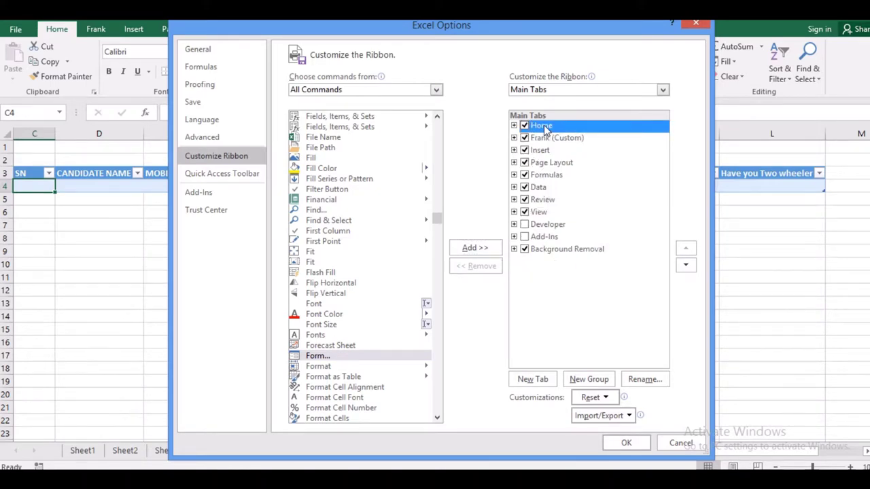
{"action": "double_click", "coordinate": [544, 128]}
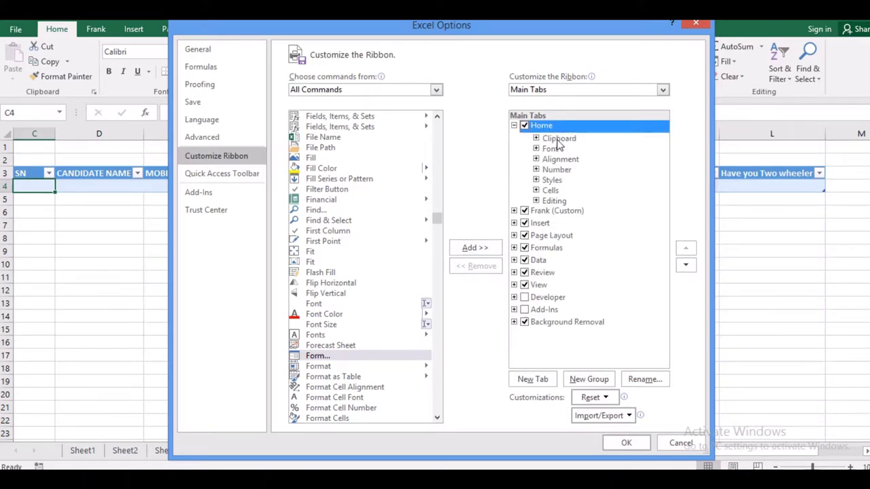
{"action": "double_click", "coordinate": [557, 140]}
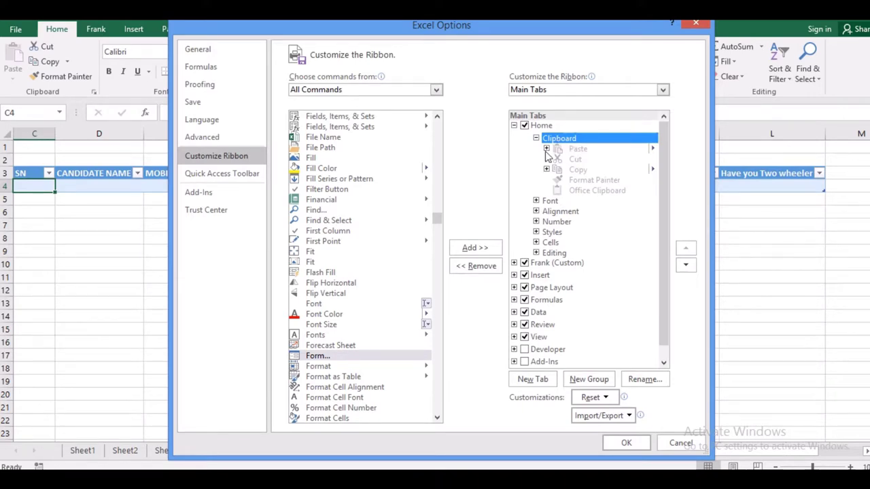
{"action": "left_click", "coordinate": [468, 250]}
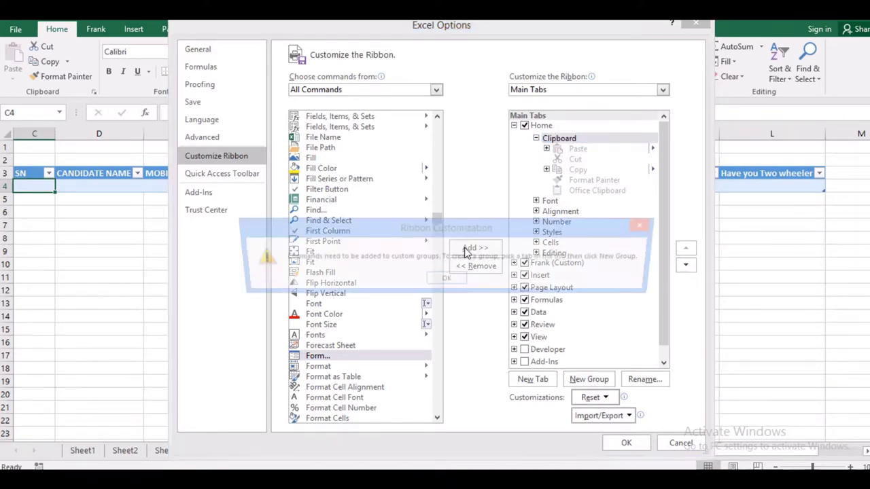
{"action": "left_click", "coordinate": [446, 279]}
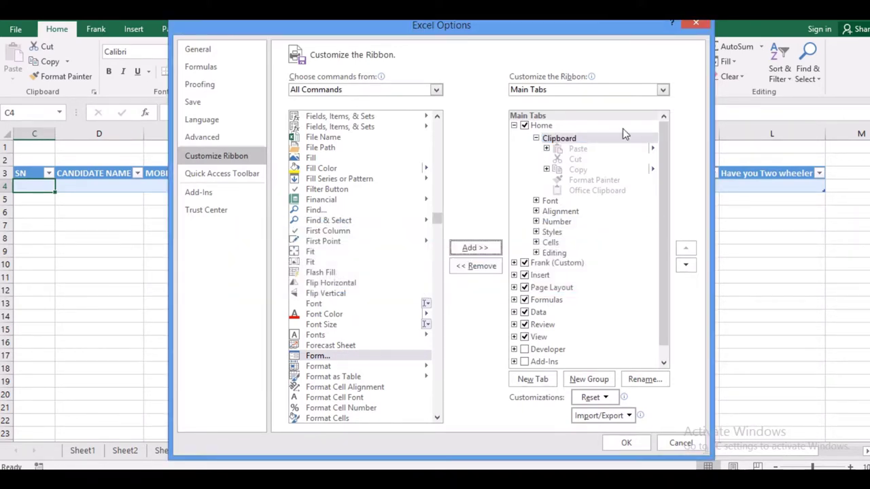
{"action": "left_click", "coordinate": [536, 138]}
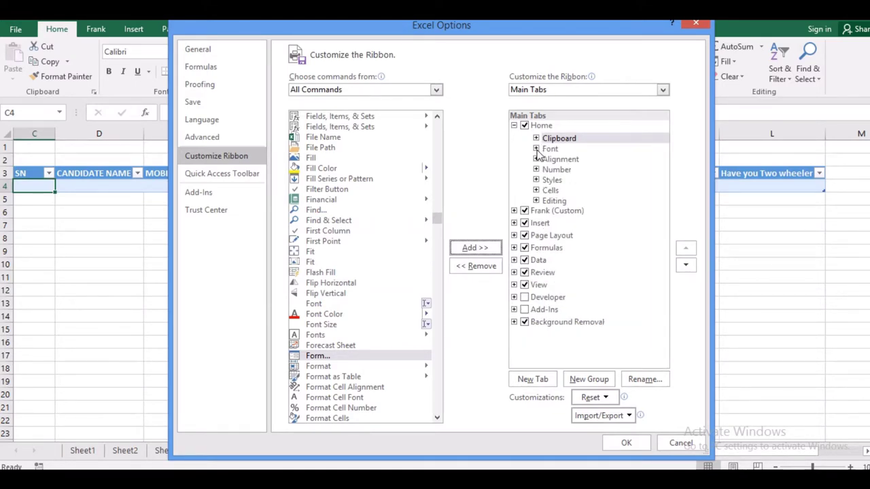
{"action": "left_click", "coordinate": [536, 149]}
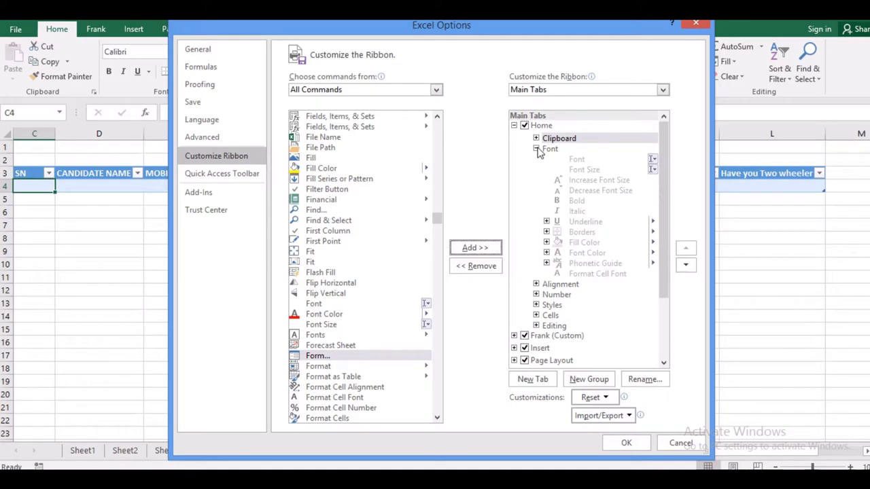
{"action": "left_click", "coordinate": [536, 148]}
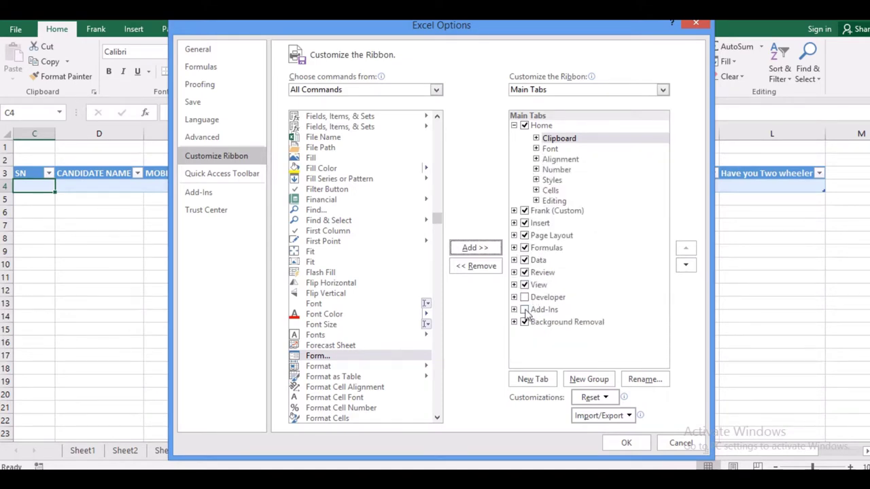
{"action": "left_click", "coordinate": [523, 225]}
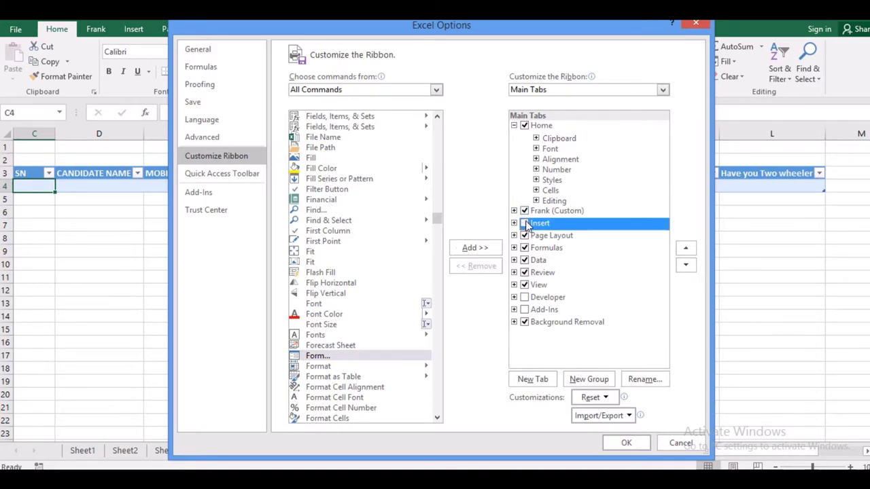
{"action": "left_click", "coordinate": [515, 224]}
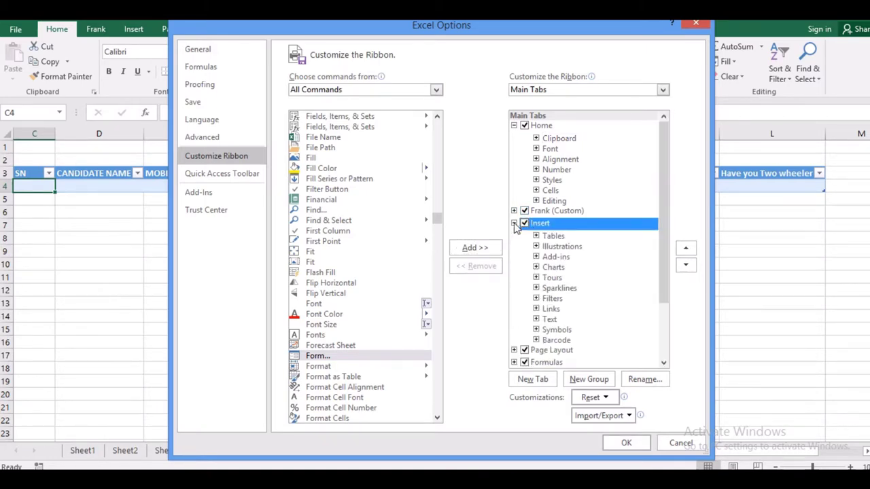
{"action": "left_click", "coordinate": [536, 235]}
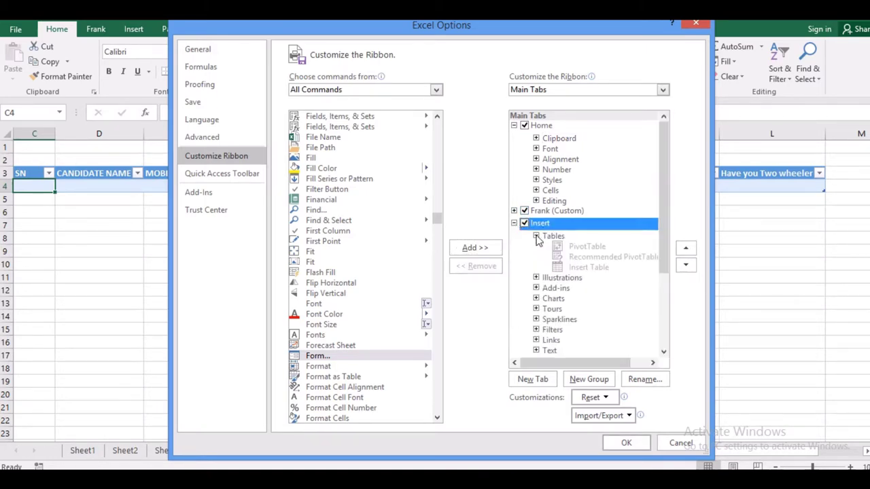
{"action": "left_click", "coordinate": [515, 224]}
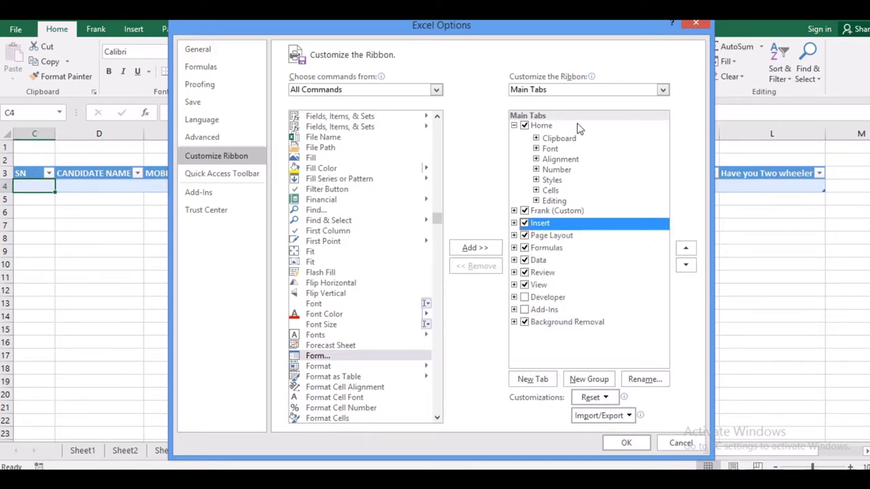
{"action": "left_click", "coordinate": [567, 89]}
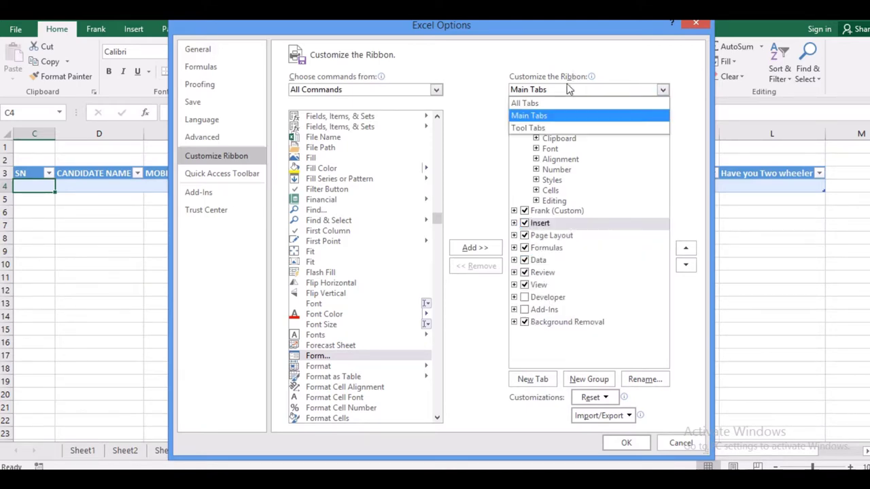
- List All Tabs and expand Frank (Custom) > DAS FRND SOLUTION to its Form command
{"action": "left_click", "coordinate": [537, 128]}
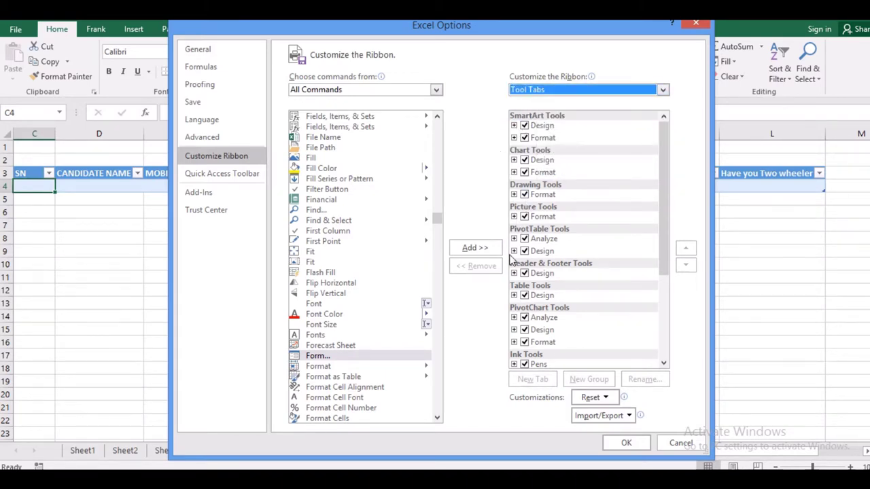
{"action": "left_click", "coordinate": [542, 94]}
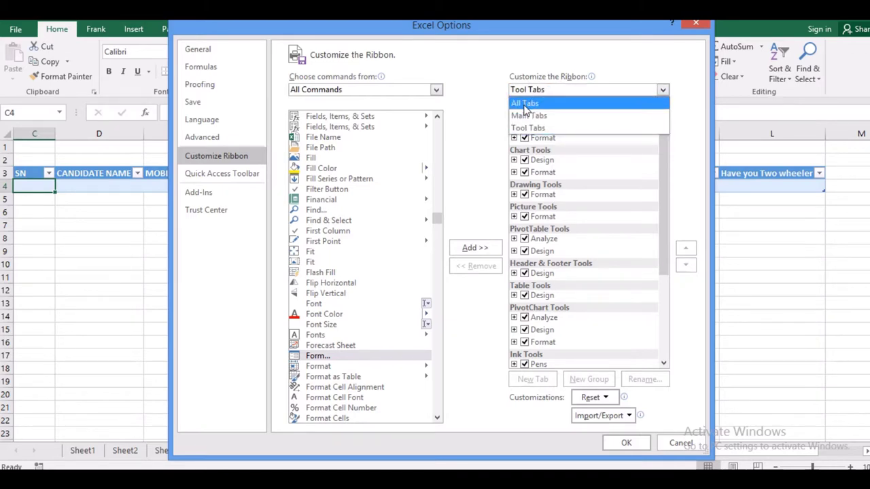
{"action": "left_click", "coordinate": [525, 103]}
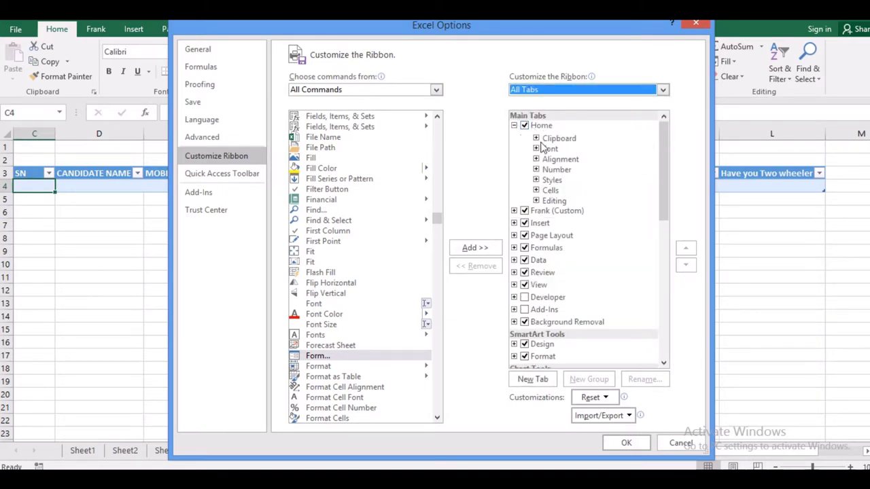
{"action": "left_click", "coordinate": [515, 211]}
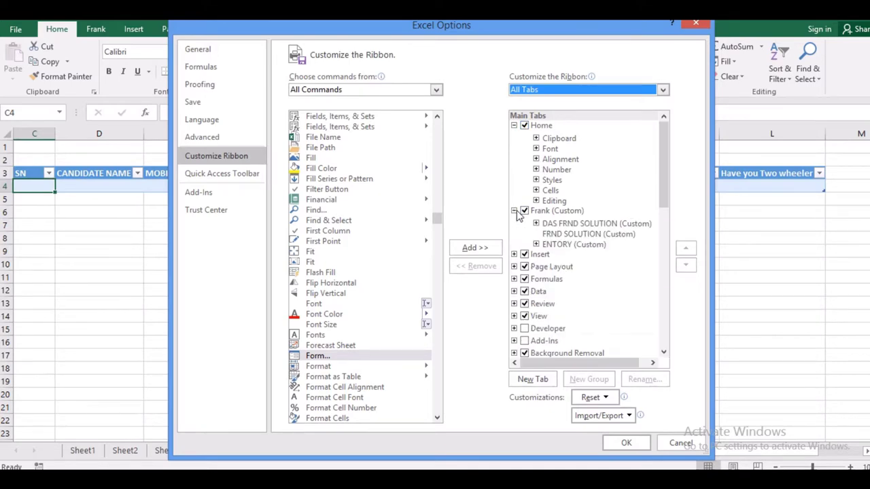
{"action": "left_click", "coordinate": [536, 224]}
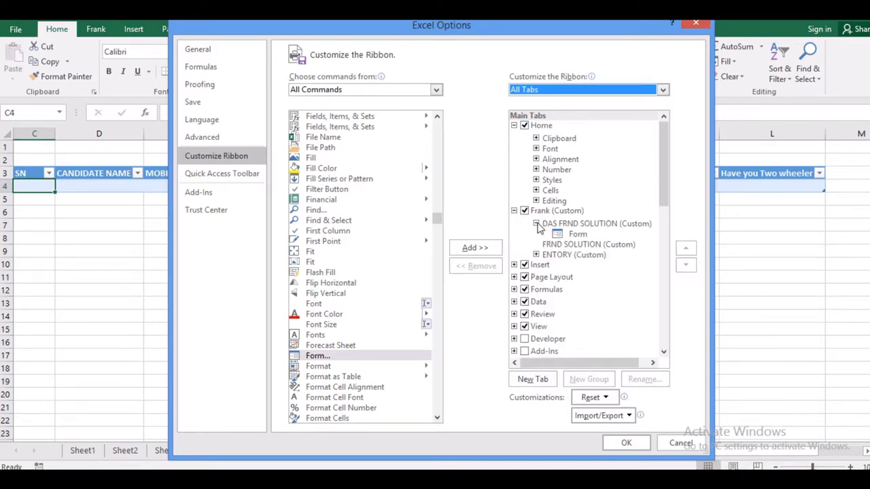
{"action": "left_click", "coordinate": [572, 236]}
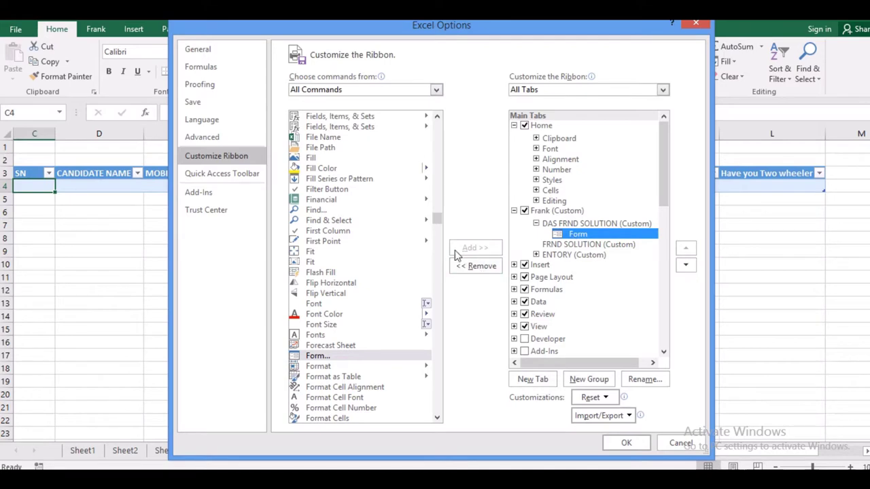
- Select Form... in the All Commands list on the left
{"action": "left_click", "coordinate": [319, 357]}
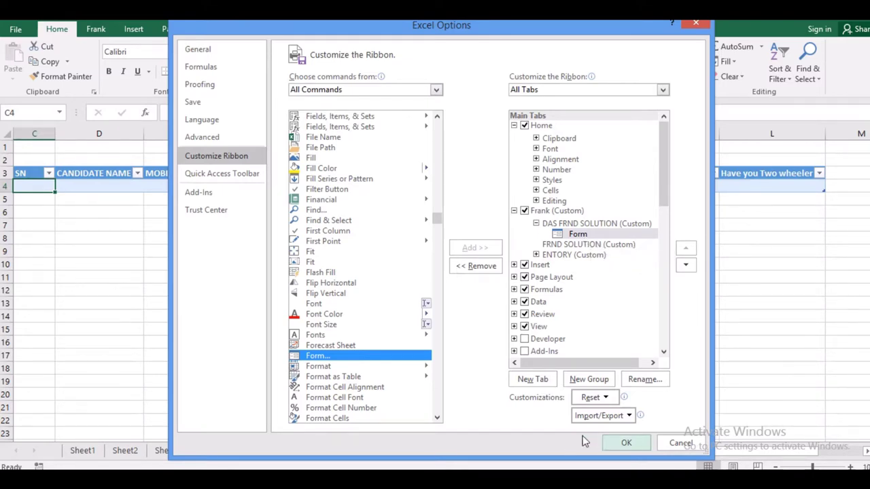
{"action": "left_click", "coordinate": [320, 90]}
{"action": "left_click", "coordinate": [314, 129]}
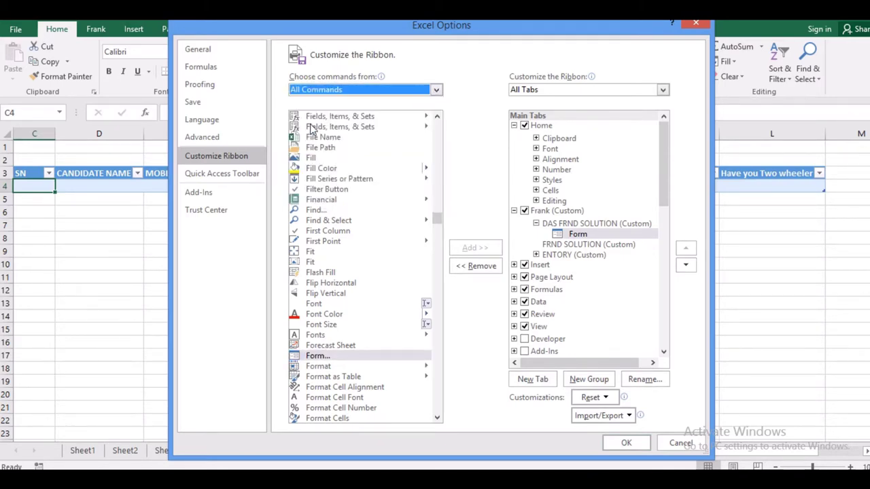
{"action": "left_click", "coordinate": [317, 356]}
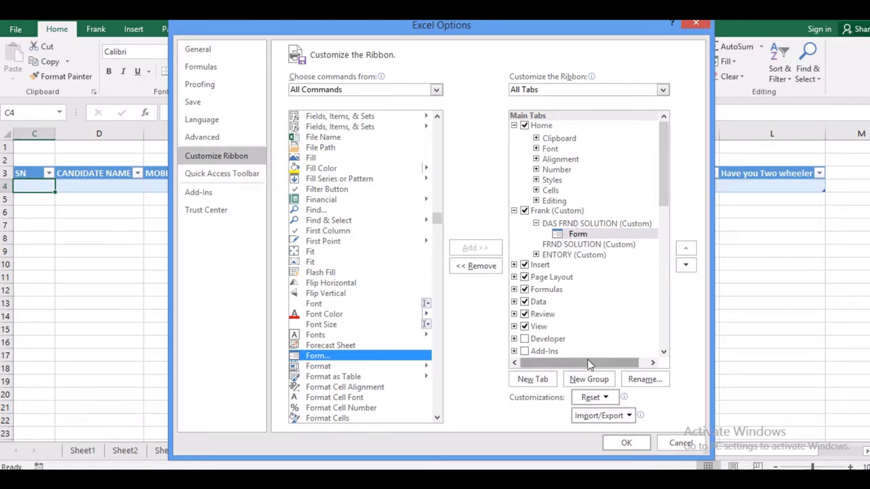
- Apply the ribbon changes, then open the Frank tab's Form from the SN header cell
{"action": "left_click", "coordinate": [622, 444]}
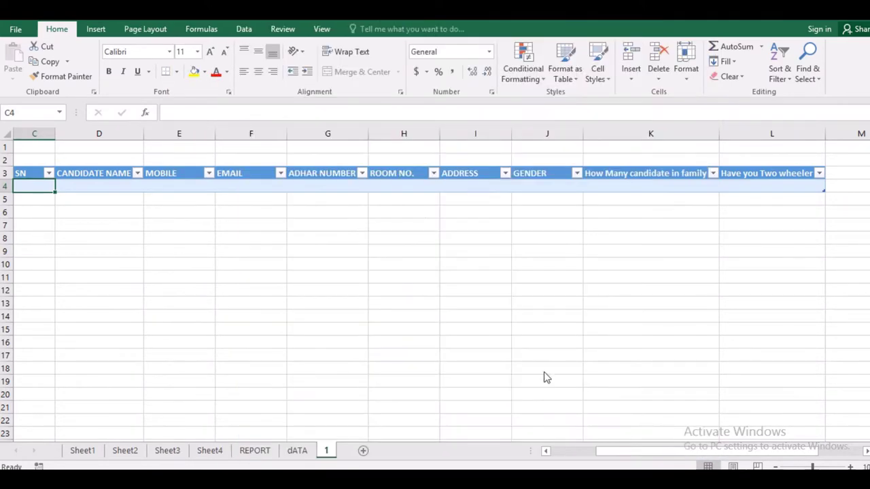
{"action": "left_click", "coordinate": [423, 299]}
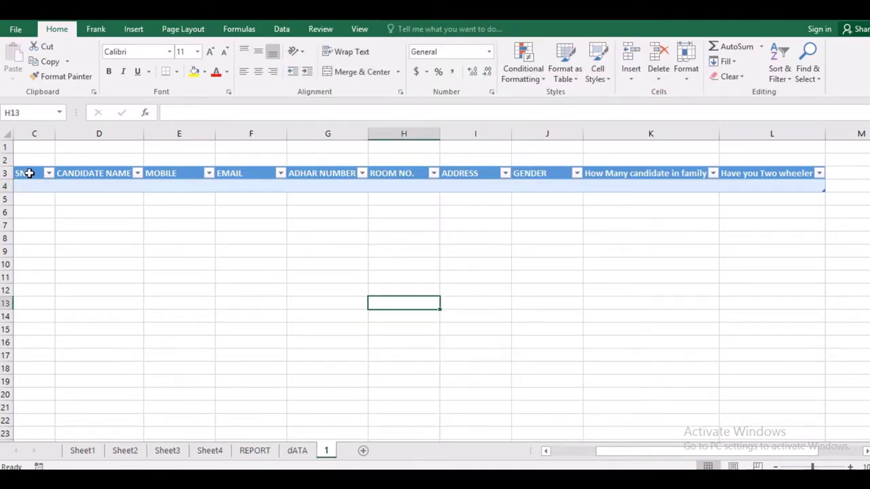
{"action": "left_click", "coordinate": [29, 174]}
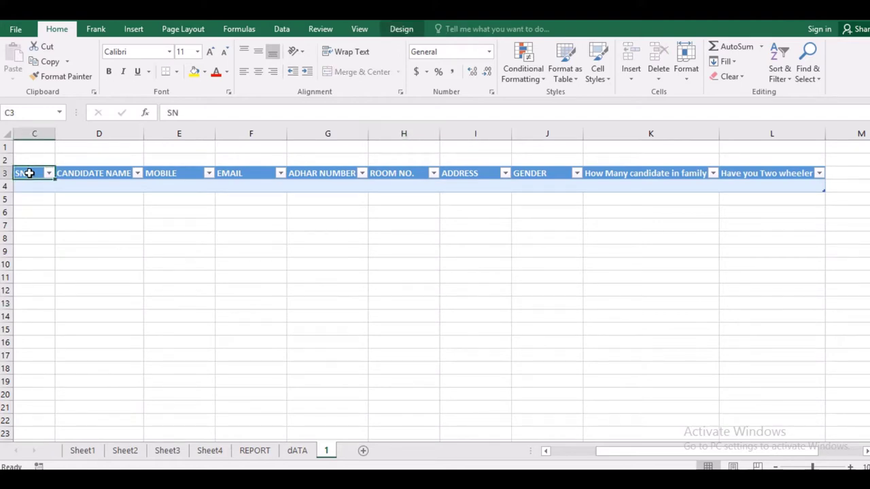
{"action": "left_click", "coordinate": [101, 32]}
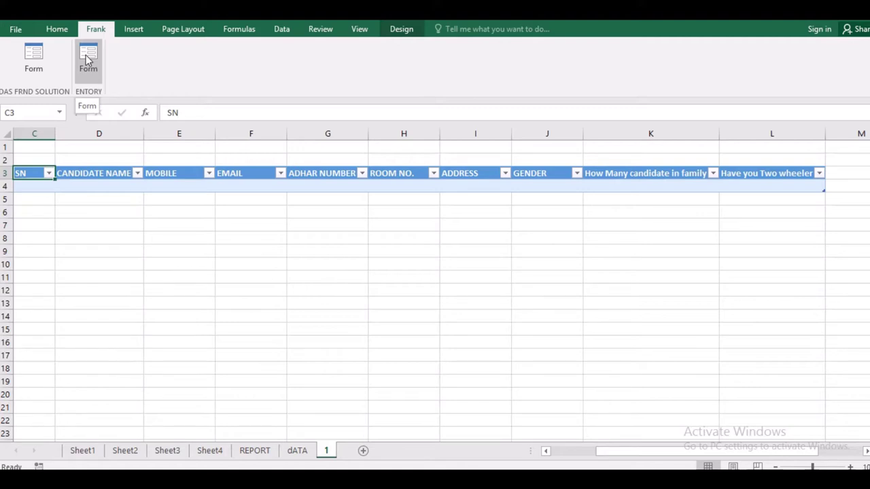
{"action": "left_click", "coordinate": [86, 60]}
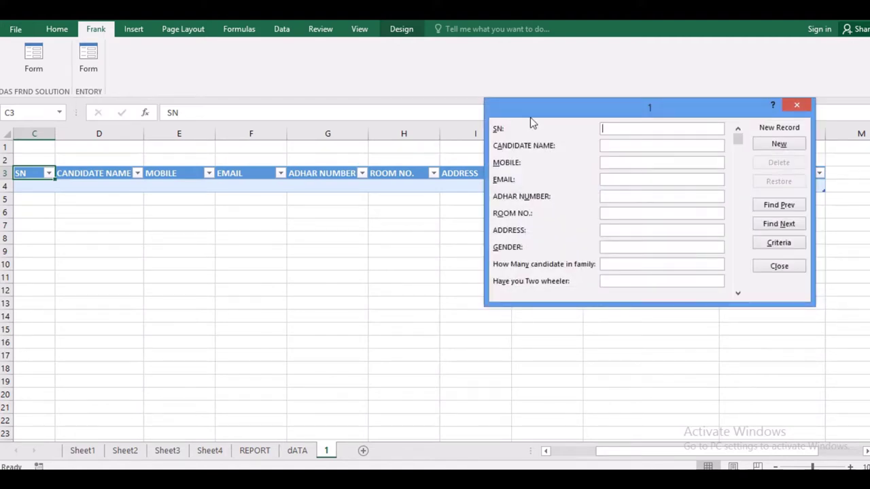
{"action": "left_click_drag", "start_coordinate": [534, 114], "coordinate": [478, 115]}
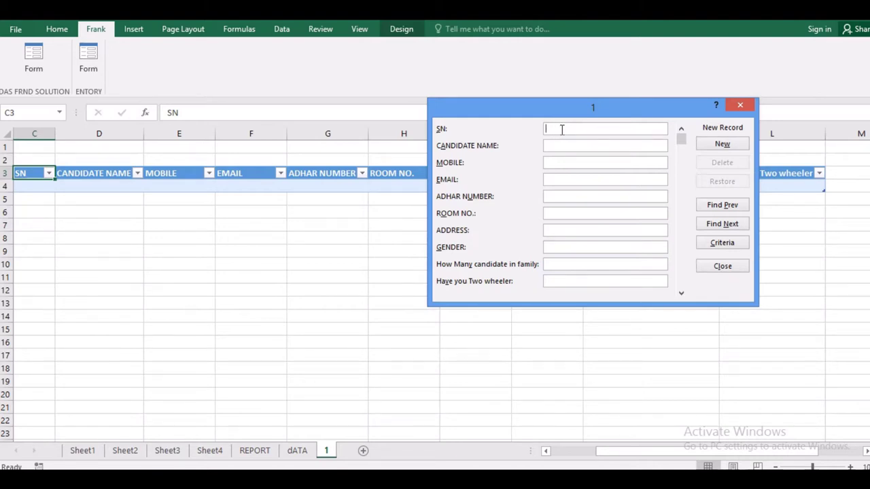
- Enter candidate 1's SN, name, mobile, e-mail, Aadhar, address, gender Female and two wheeler Yes, fixing typos
{"action": "type", "text": "1"}
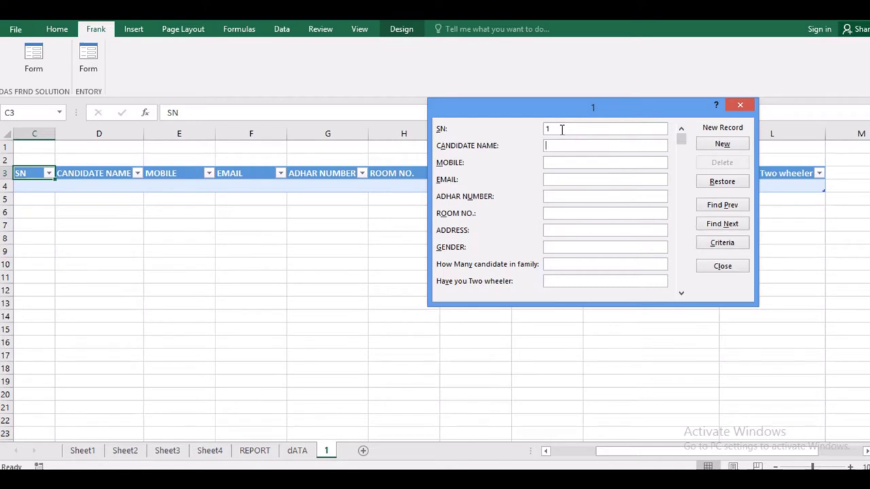
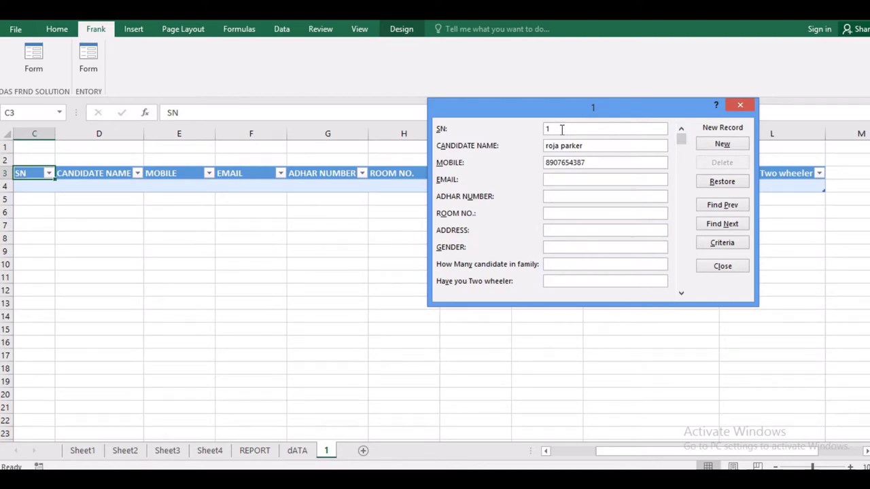
{"action": "type", "text": "m"}
{"action": "key", "text": "BackSpace"}
{"action": "key", "text": "Tab"}
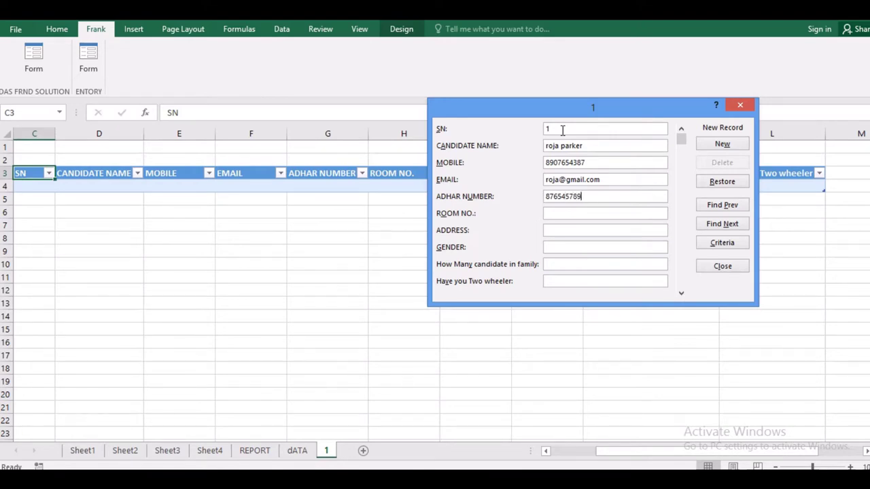
{"action": "type", "text": "4"}
{"action": "type", "text": "5"}
{"action": "type", "text": "5"}
{"action": "type", "text": "Nd"}
{"action": "type", "text": "r"}
{"action": "type", "text": "Vn"}
{"action": "type", "text": "s"}
{"action": "type", "text": "Fem"}
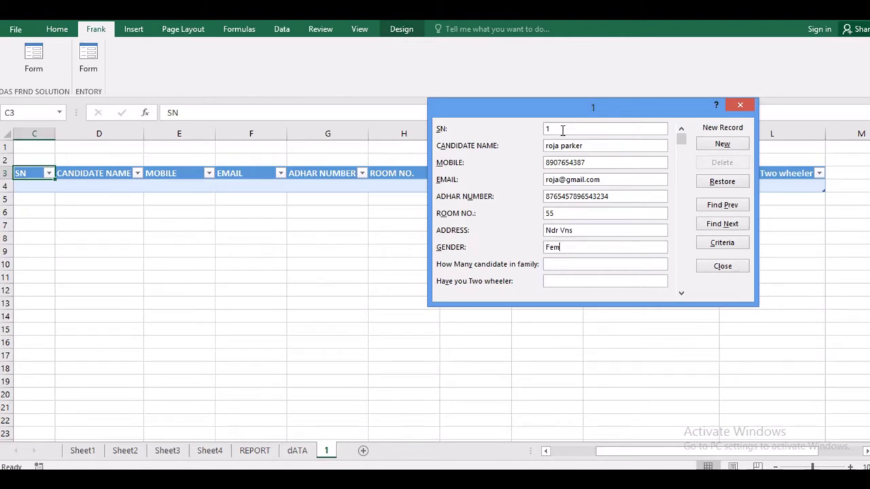
{"action": "type", "text": "el"}
{"action": "key", "text": "BackSpace"}
{"action": "key", "text": "BackSpace"}
{"action": "type", "text": "ale"}
{"action": "type", "text": "5"}
{"action": "type", "text": "Y"}
{"action": "type", "text": "es"}
- Save the first record, then enter the second candidate's SN 1, name, mobile, e-mail and Aadhar number
{"action": "left_click", "coordinate": [723, 144]}
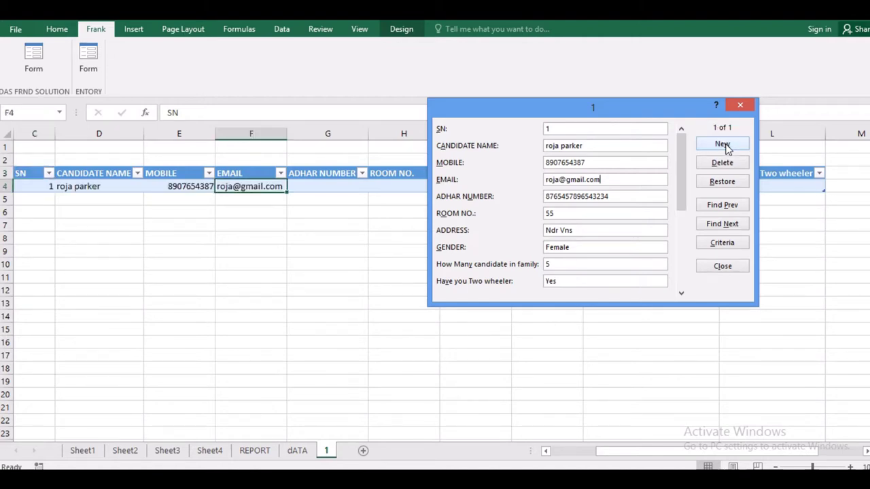
{"action": "left_click_drag", "start_coordinate": [641, 105], "coordinate": [666, 215]}
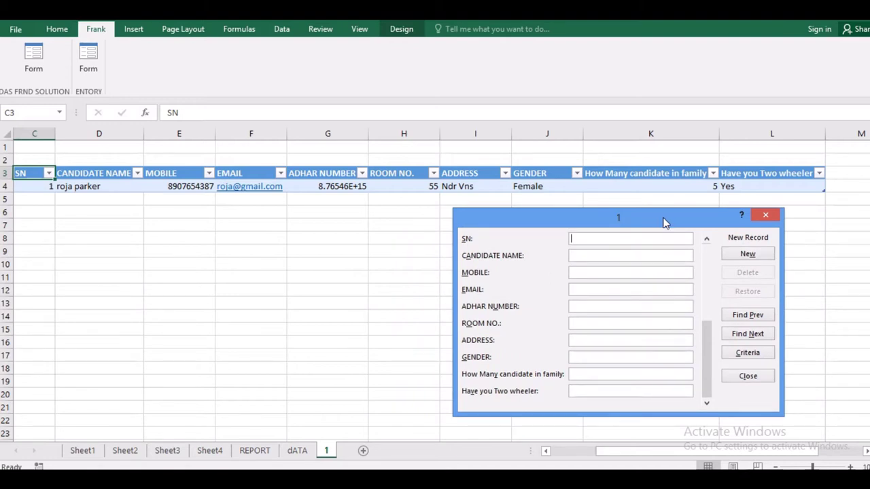
{"action": "type", "text": "1"}
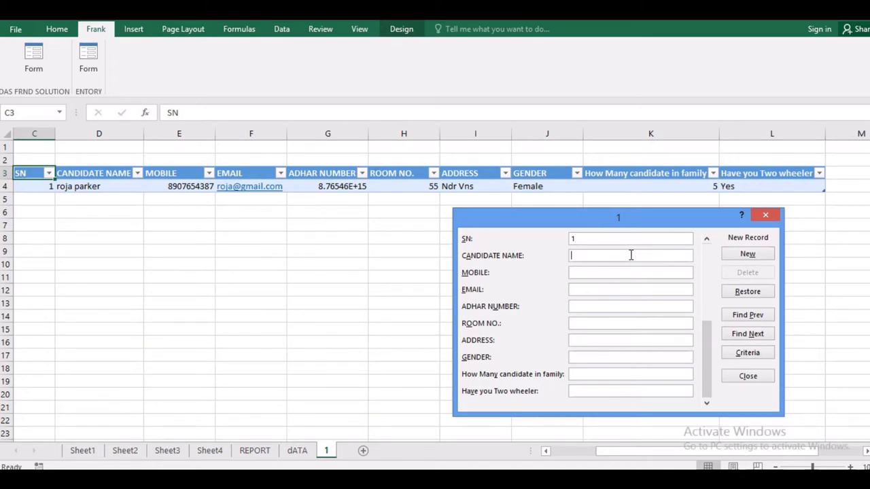
{"action": "type", "text": "J"}
{"action": "type", "text": "yo"}
{"action": "type", "text": "tshna"}
{"action": "key", "text": "Tab"}
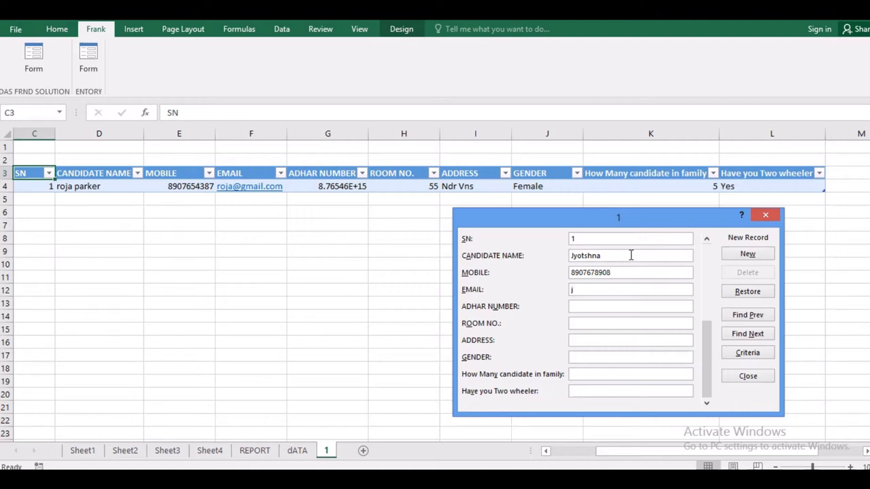
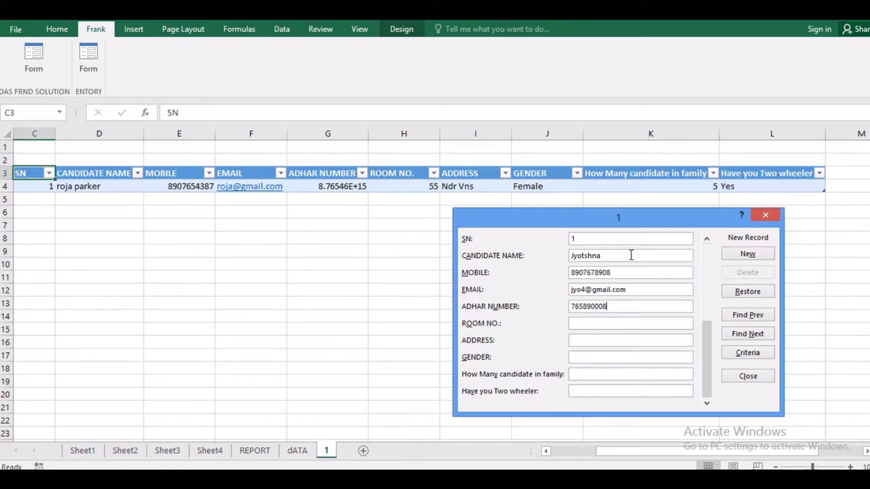
- Enter room 222, the address, gender Female, family count 3 and two wheeler Yes, then save and close the form
{"action": "type", "text": "22"}
{"action": "type", "text": "22"}
{"action": "key", "text": "BackSpace"}
{"action": "key", "text": "Tab"}
{"action": "type", "text": "ald"}
{"action": "type", "text": " Pray"}
{"action": "type", "text": "graj"}
{"action": "key", "text": "Tab"}
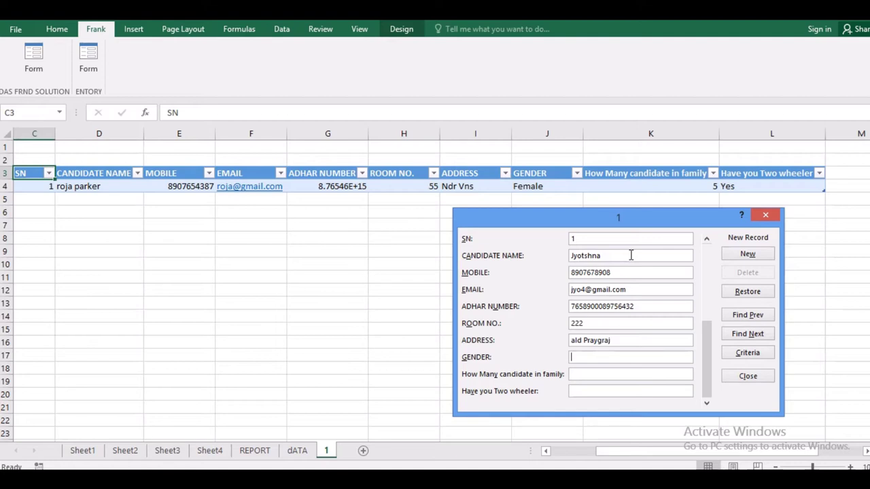
{"action": "type", "text": "F"}
{"action": "type", "text": "emale"}
{"action": "key", "text": "Tab"}
{"action": "type", "text": "3"}
{"action": "key", "text": "Tab"}
{"action": "type", "text": "Ye"}
{"action": "type", "text": "s"}
{"action": "left_click", "coordinate": [764, 254]}
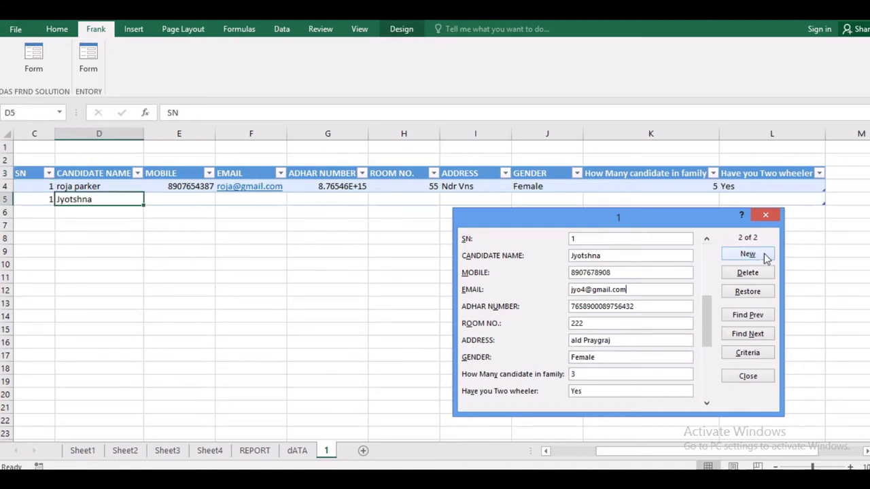
{"action": "left_click", "coordinate": [765, 217]}
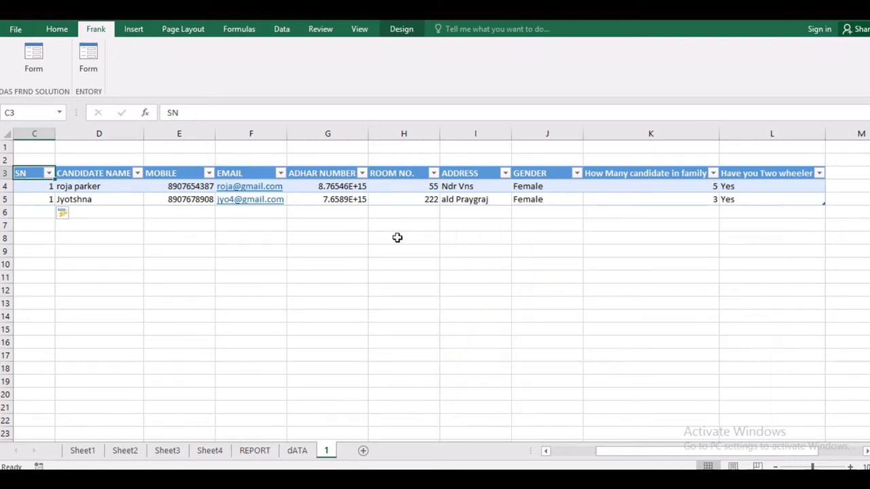
- Apply the Number format to the ADHAR NUMBER cells G4:G22 so the IDs display in full
{"action": "left_click", "coordinate": [338, 200]}
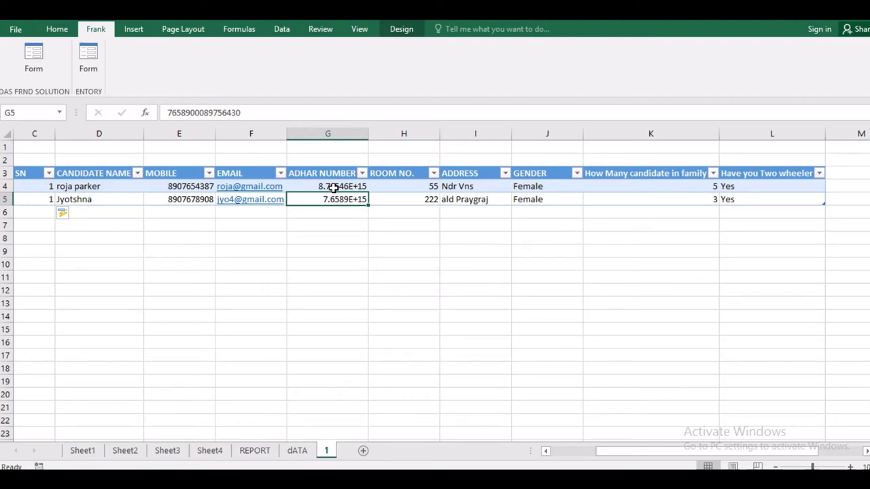
{"action": "left_click_drag", "start_coordinate": [334, 188], "coordinate": [333, 229]}
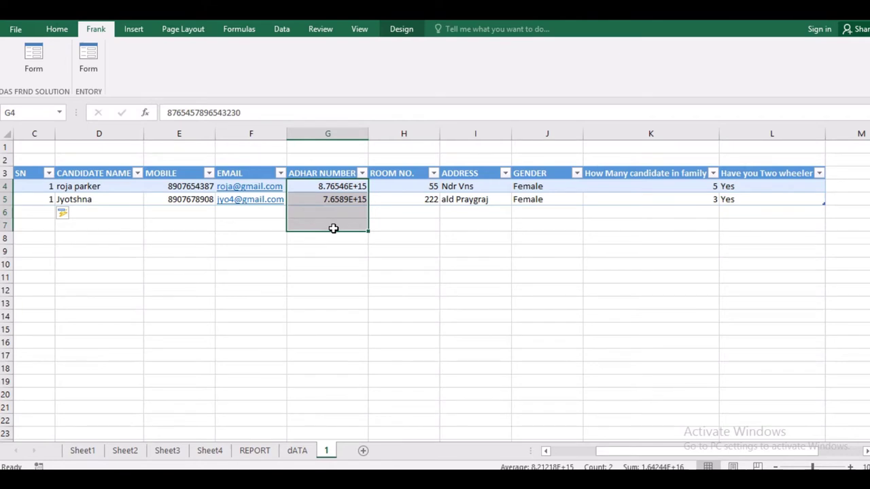
{"action": "left_click_drag", "start_coordinate": [333, 229], "coordinate": [333, 421]}
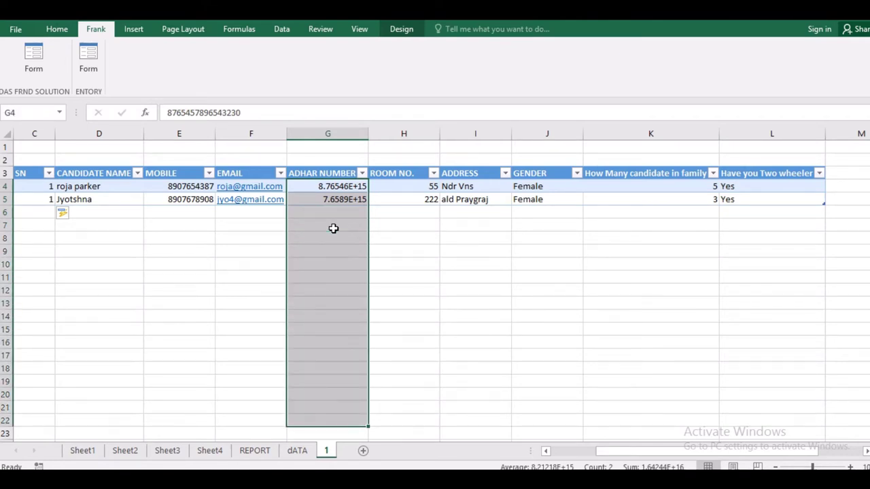
{"action": "left_click", "coordinate": [57, 29]}
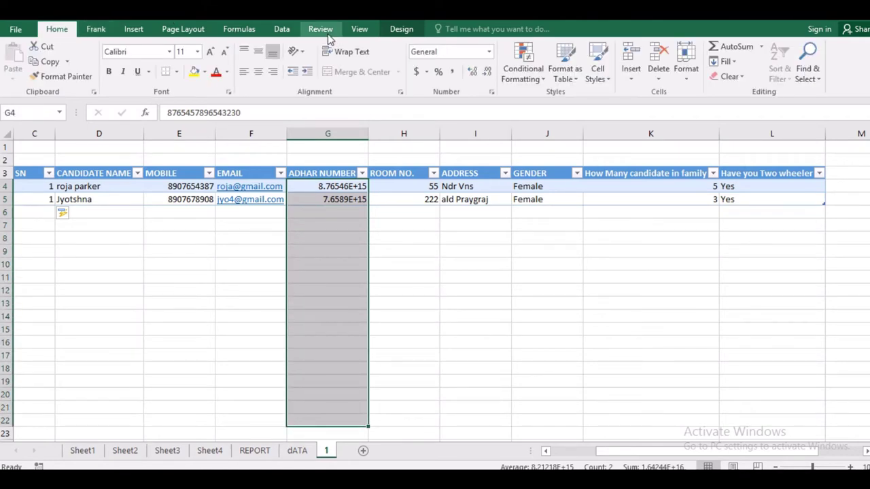
{"action": "left_click", "coordinate": [490, 53]}
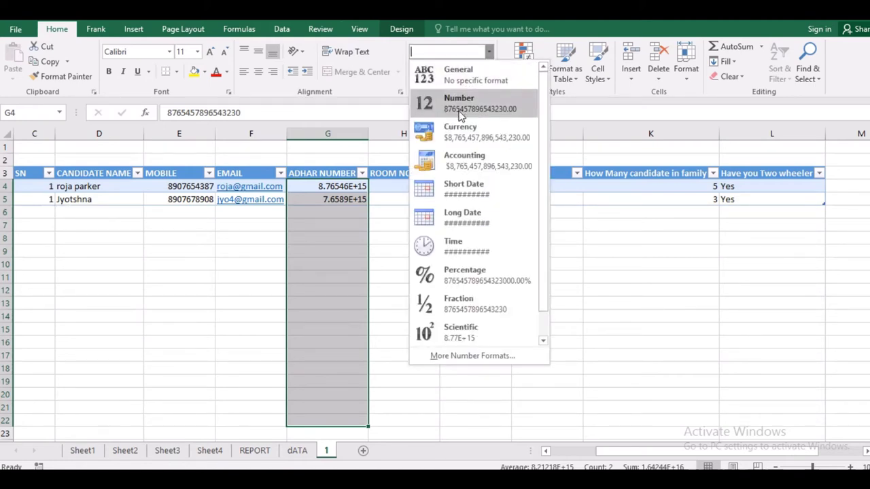
{"action": "left_click", "coordinate": [459, 112]}
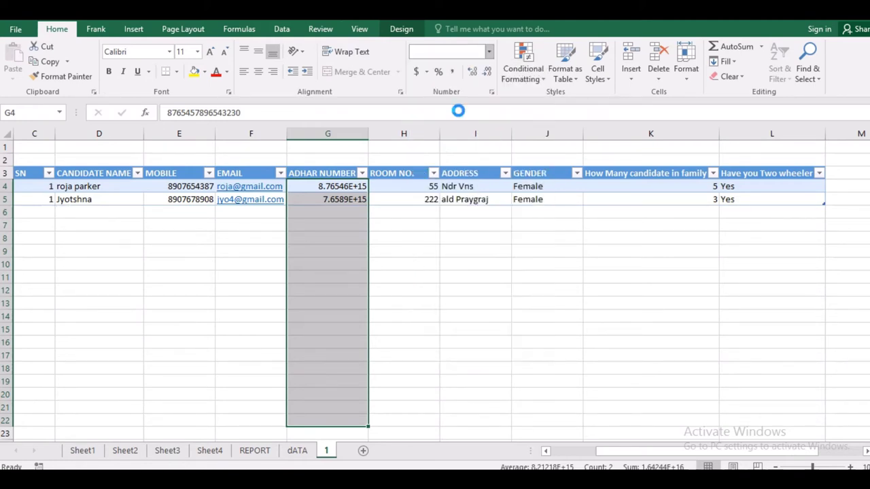
{"action": "left_click", "coordinate": [349, 234]}
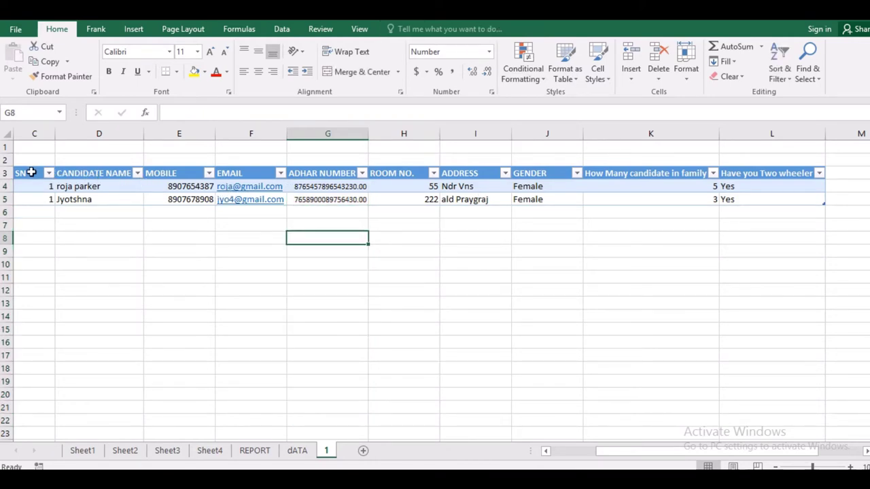
- Select the whole table from the SN header with Ctrl+A, centre-align it, and check the centred names
{"action": "left_click", "coordinate": [31, 173]}
{"action": "key", "text": "ctrl+a"}
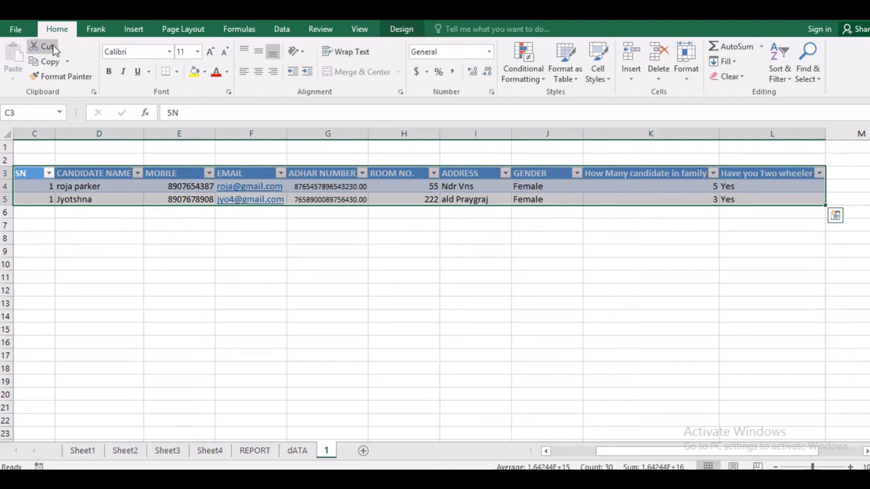
{"action": "left_click", "coordinate": [259, 73]}
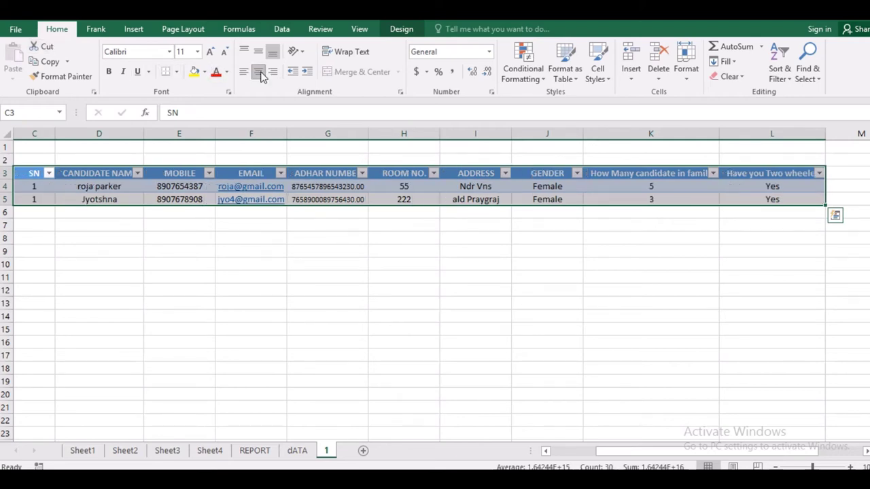
{"action": "left_click", "coordinate": [521, 239]}
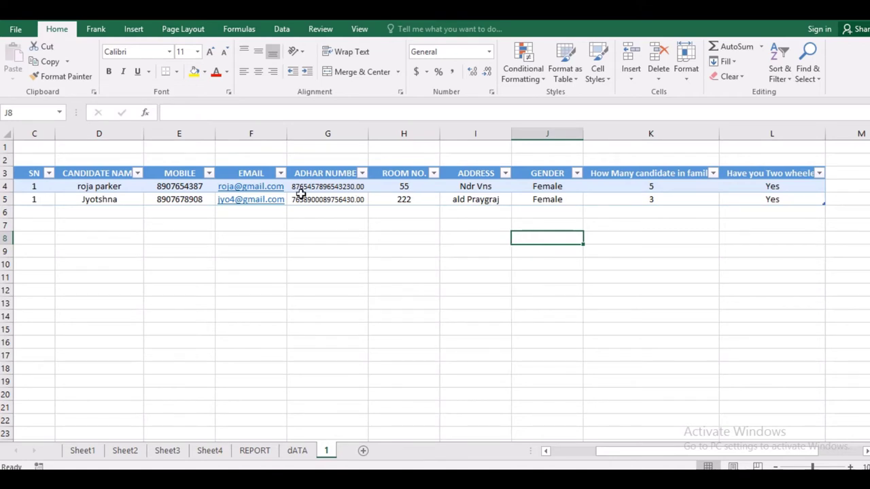
{"action": "left_click", "coordinate": [101, 188]}
{"action": "left_click", "coordinate": [103, 267]}
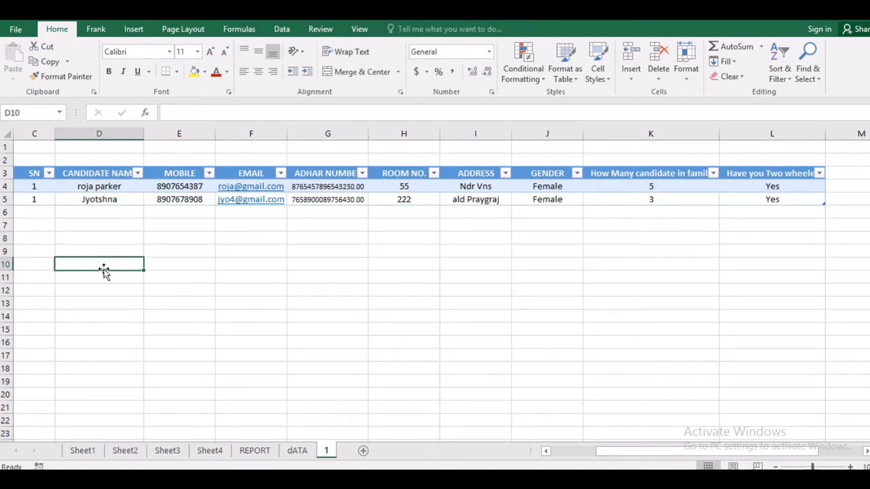
{"action": "left_click", "coordinate": [30, 174]}
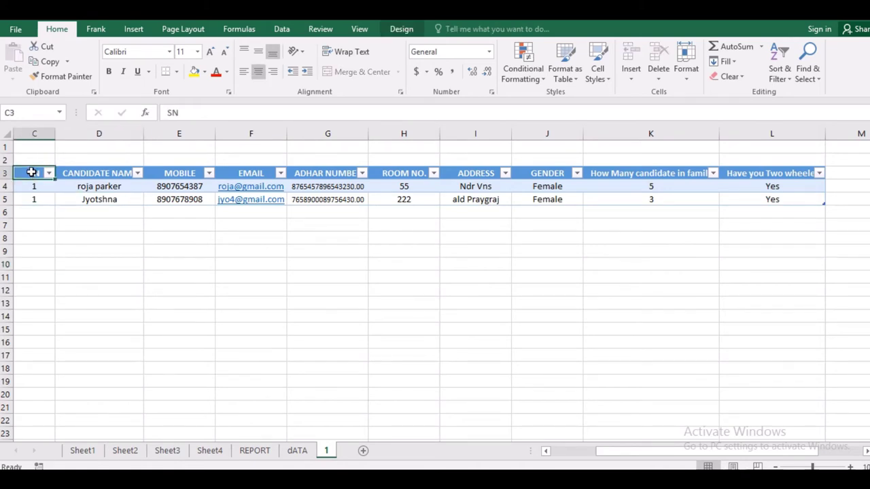
{"action": "left_click", "coordinate": [96, 29]}
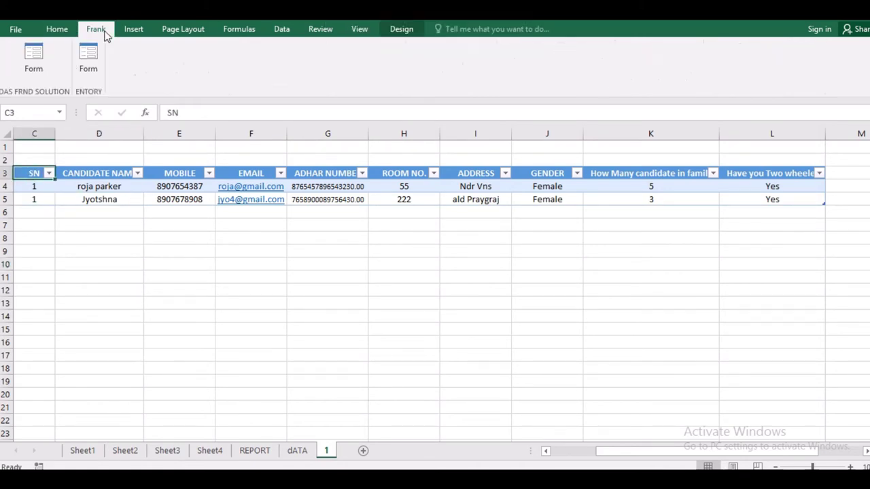
- Browse back and forth between records 1 and 2 in the data form, then close it
{"action": "left_click", "coordinate": [47, 49]}
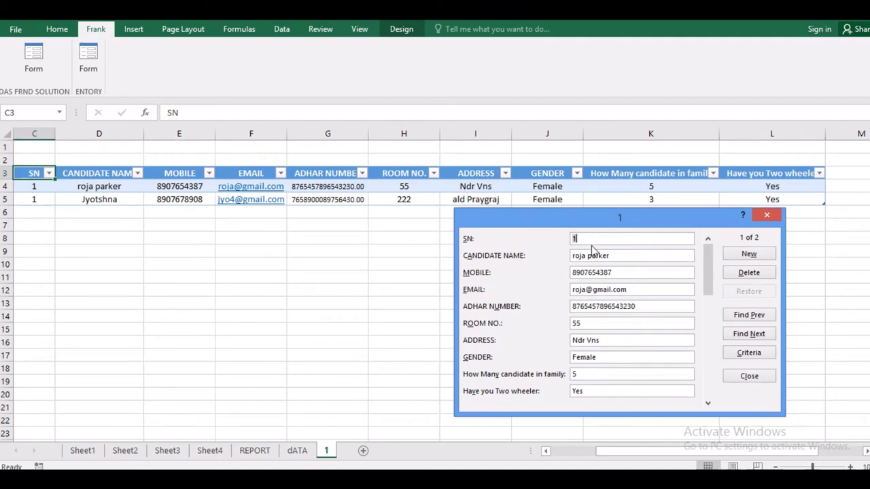
{"action": "left_click", "coordinate": [752, 334]}
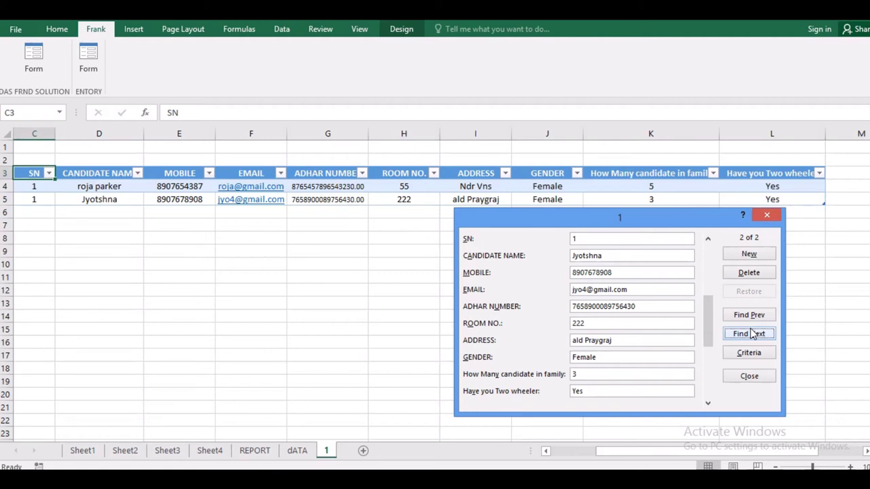
{"action": "left_click", "coordinate": [750, 318]}
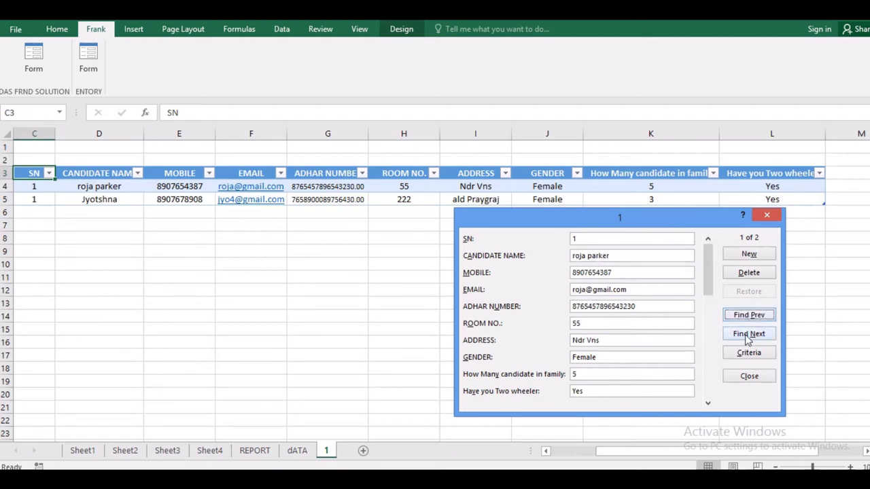
{"action": "left_click", "coordinate": [749, 335]}
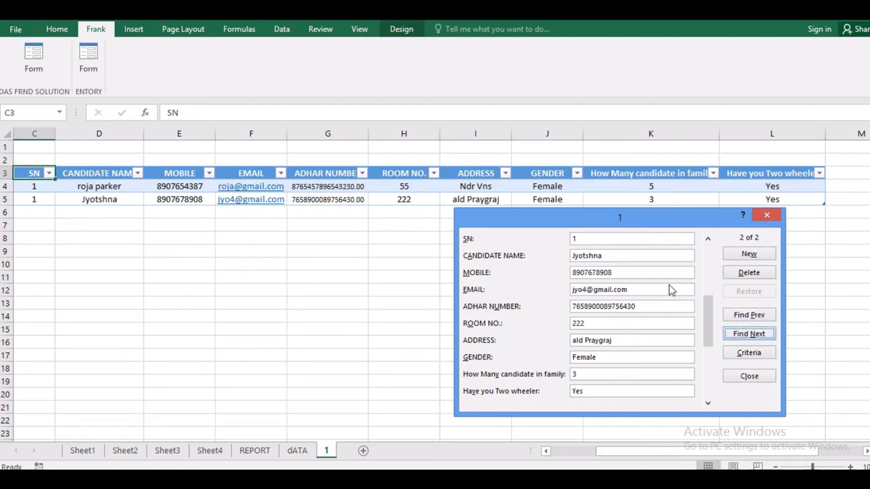
{"action": "left_click", "coordinate": [768, 216]}
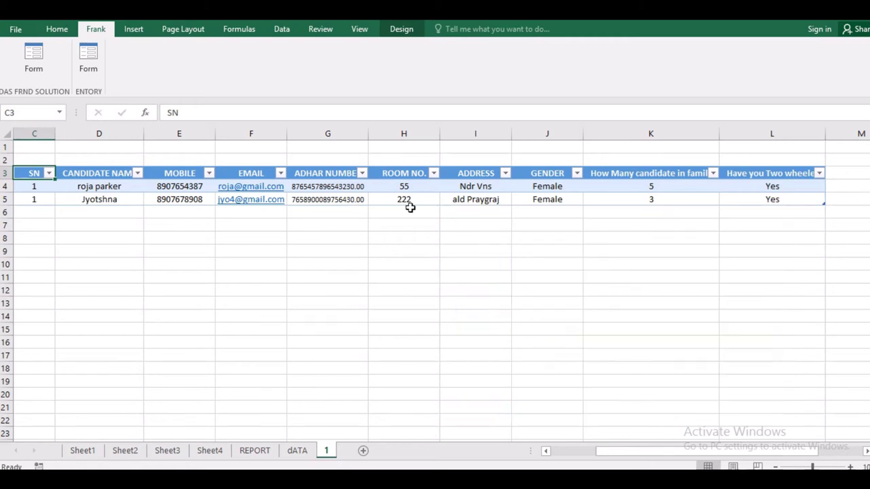
- Change the second candidate's SN in C5 from 1 to 2
{"action": "left_click", "coordinate": [30, 200]}
{"action": "type", "text": "2"}
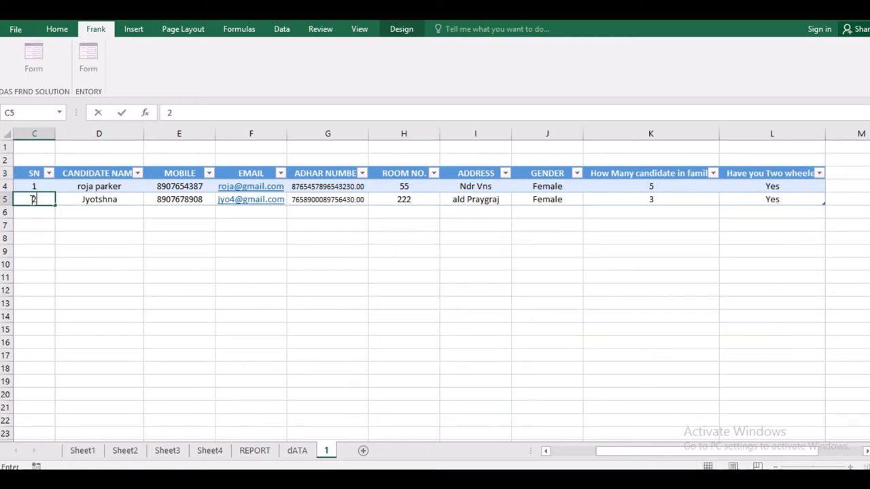
{"action": "left_click", "coordinate": [61, 250]}
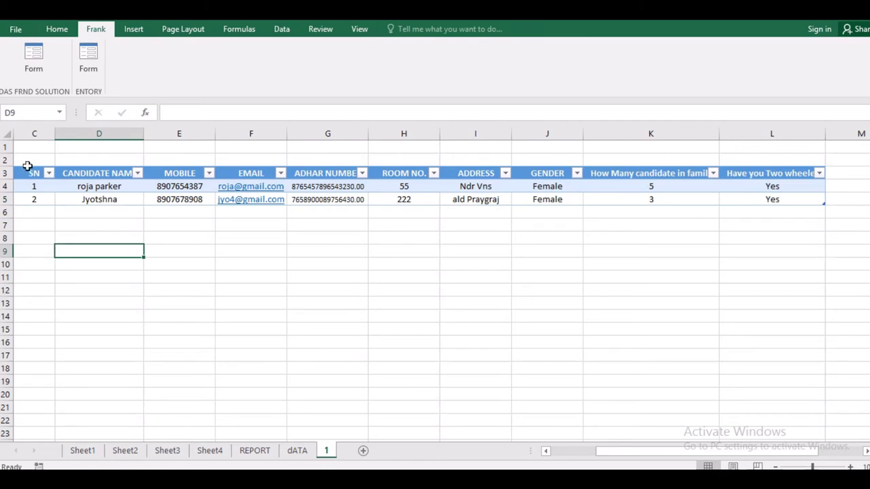
{"action": "left_click", "coordinate": [30, 173]}
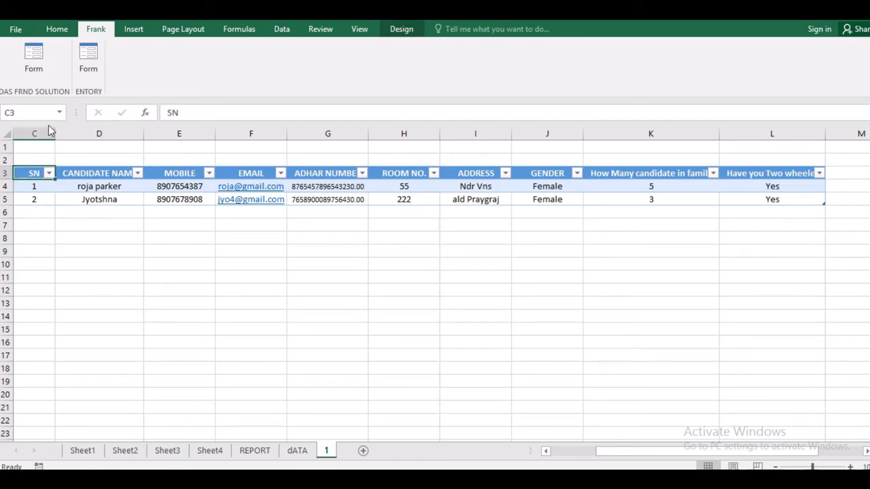
- Reopen the data form and start a blank new record, entering SN 2
{"action": "left_click", "coordinate": [36, 68]}
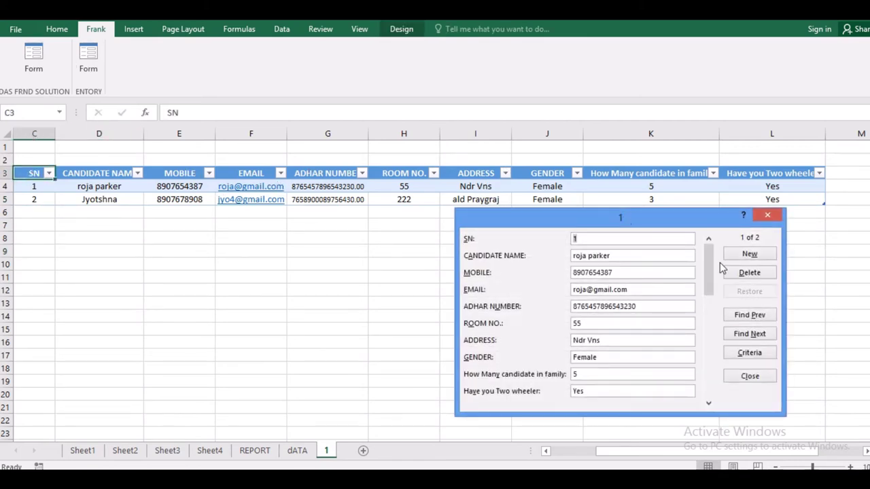
{"action": "left_click", "coordinate": [756, 253]}
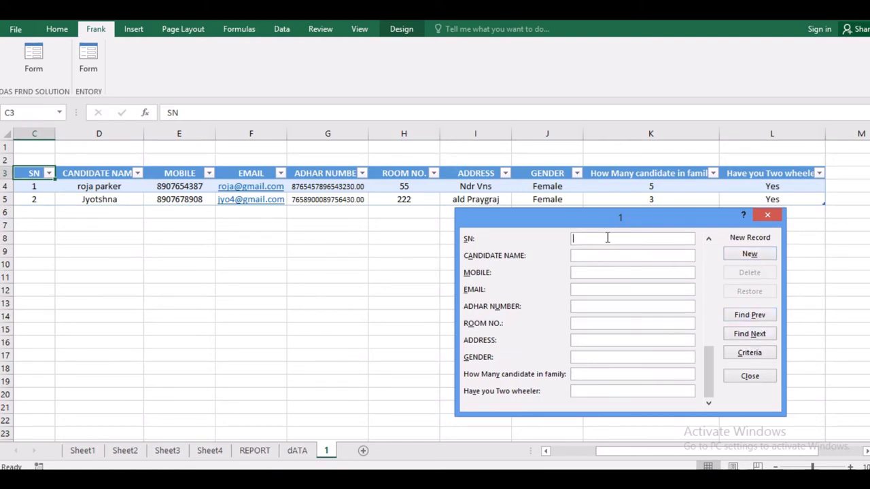
{"action": "type", "text": "1"}
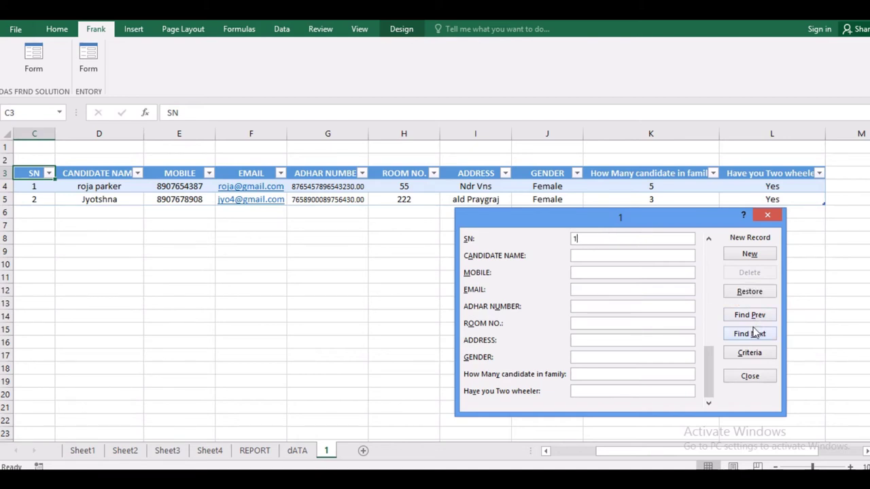
{"action": "key", "text": "BackSpace"}
{"action": "type", "text": "2"}
- Bring up the second candidate's record and delete it, confirming with OK, then close the form
{"action": "left_click", "coordinate": [749, 333]}
{"action": "left_click", "coordinate": [749, 318]}
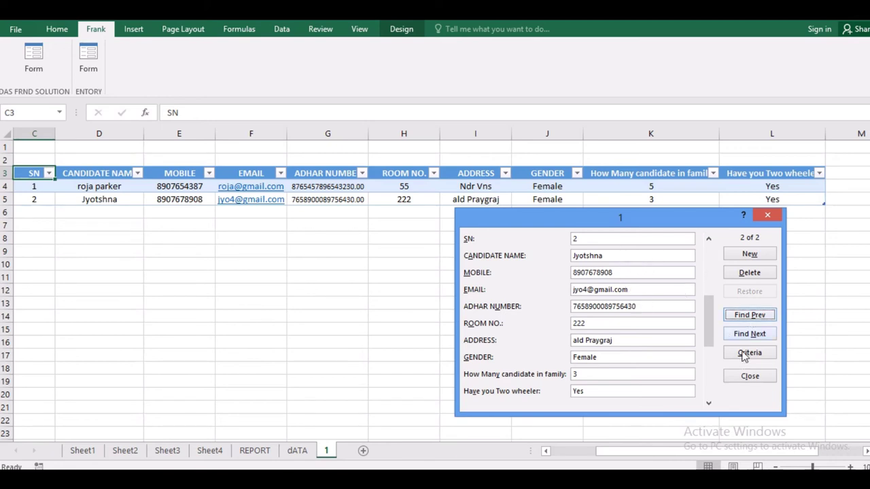
{"action": "left_click", "coordinate": [750, 273]}
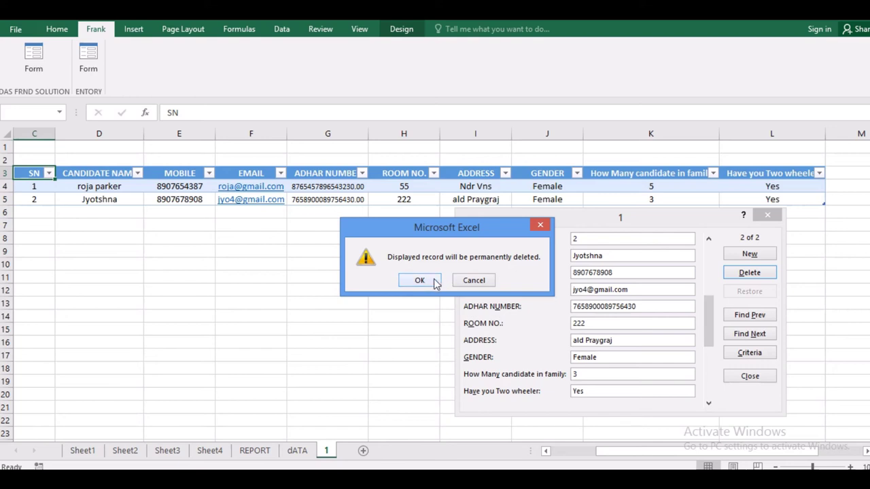
{"action": "left_click", "coordinate": [436, 284]}
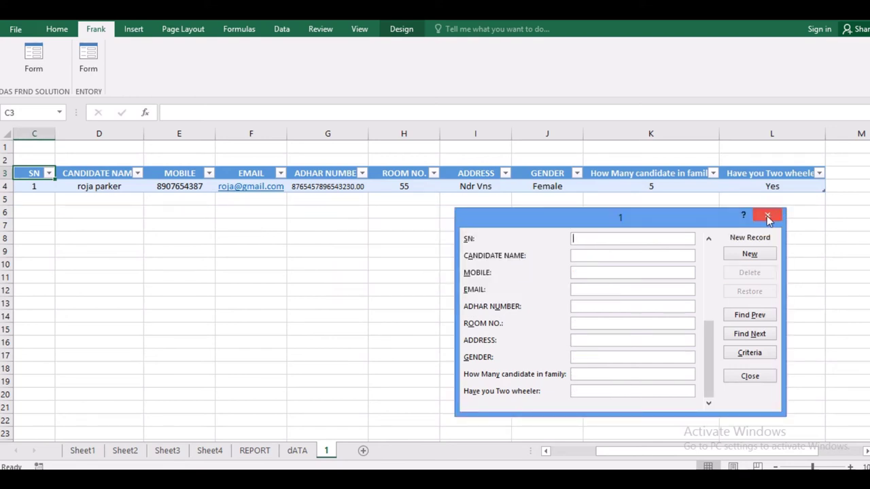
{"action": "left_click", "coordinate": [767, 215]}
{"action": "left_click", "coordinate": [410, 274]}
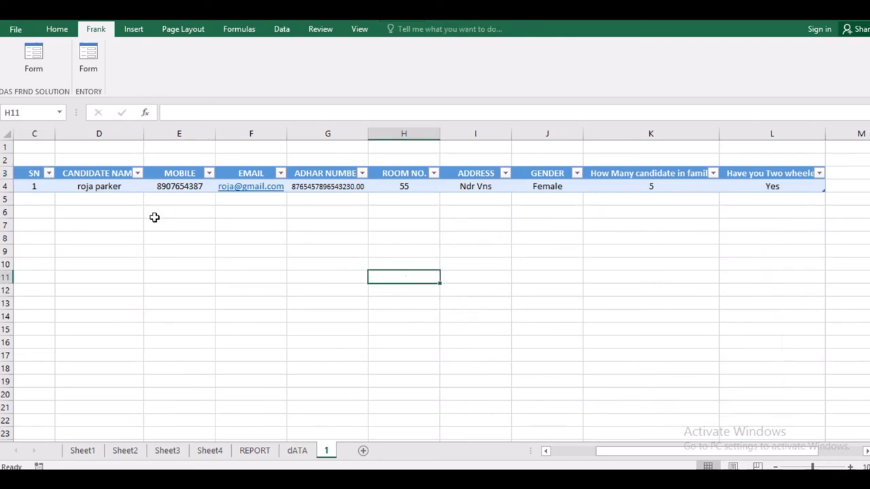